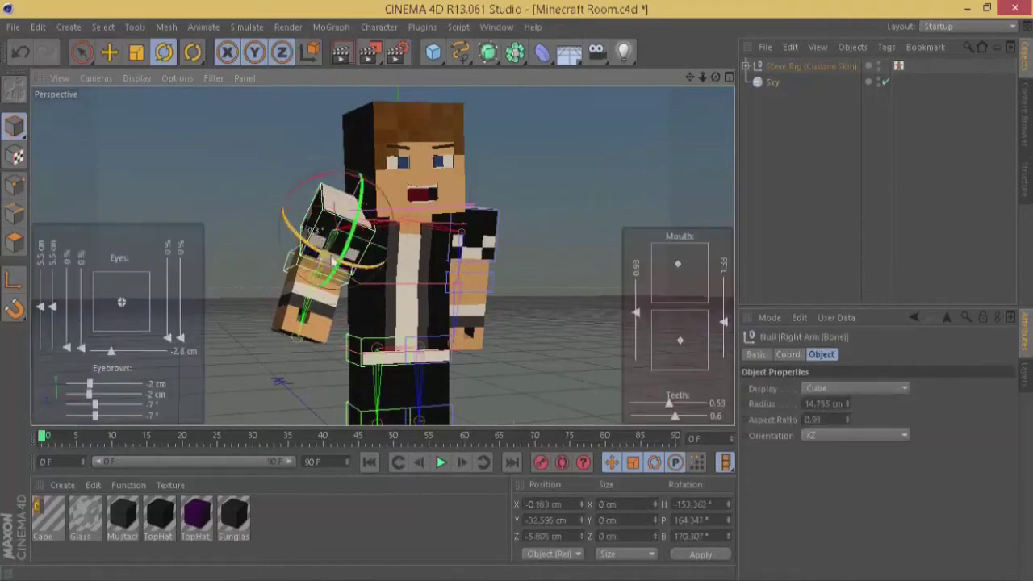
Rotate the left arm bone outward from the character's body
left_click(499, 218)
left_click_drag(495, 222, 493, 231)
left_click_drag(415, 266, 427, 286)
Bend the left arm at its elbow bone and adjust the left arm bone so the hand rests beside the torso
left_click(484, 265)
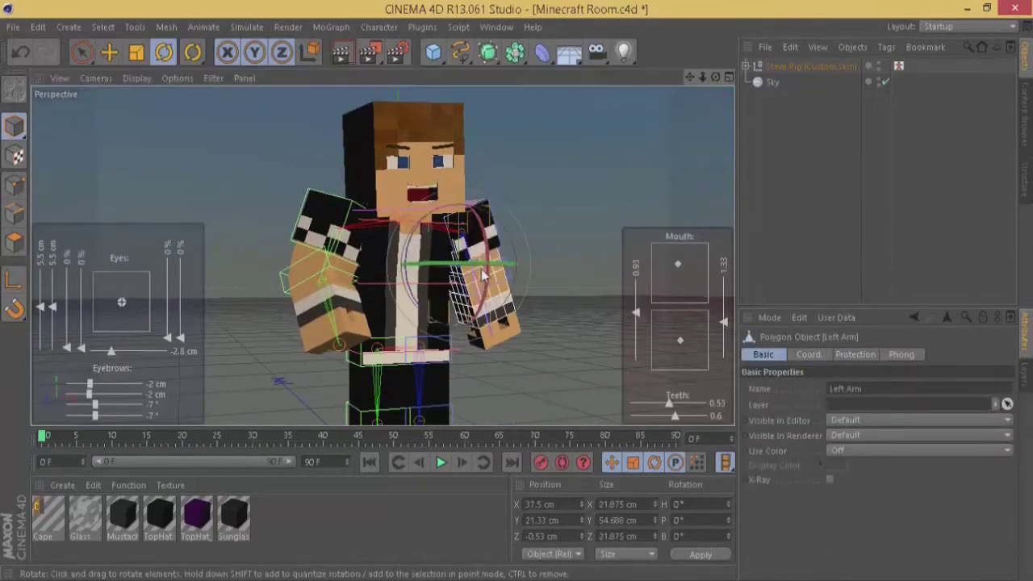
left_click(510, 275)
left_click(507, 276)
left_click(506, 275)
left_click(510, 273)
left_click(509, 275)
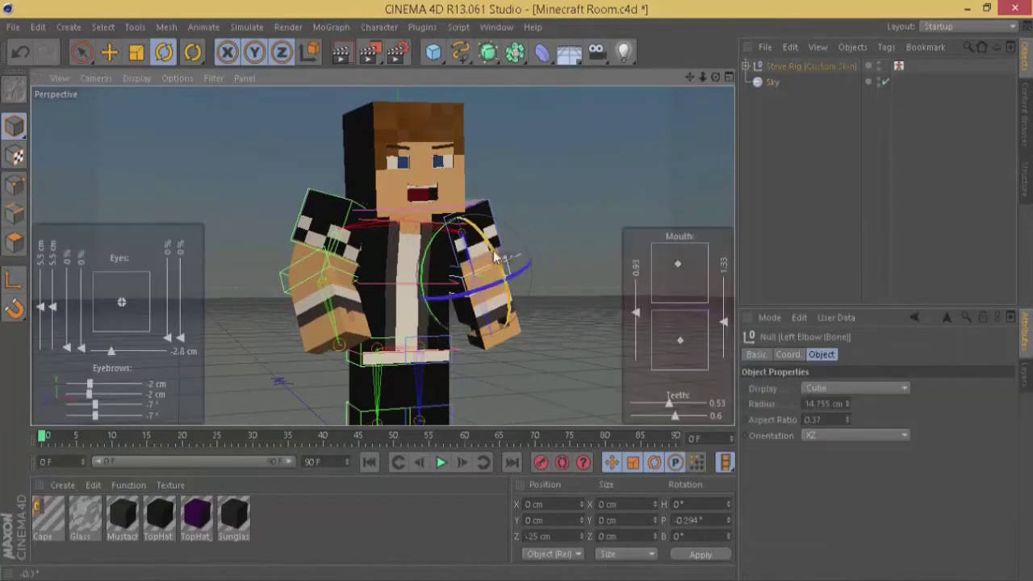
left_click_drag(496, 253, 519, 254)
left_click(489, 215)
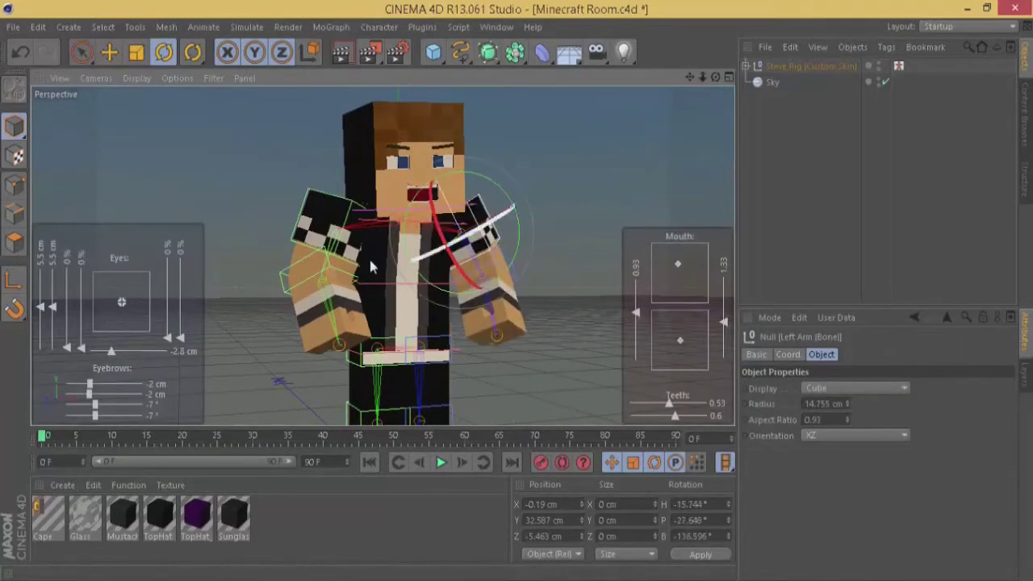
Rotate the Back null to turn the character's upper body sideways
left_click(374, 281)
left_click_drag(390, 296, 445, 299)
left_click_drag(716, 77, 720, 63)
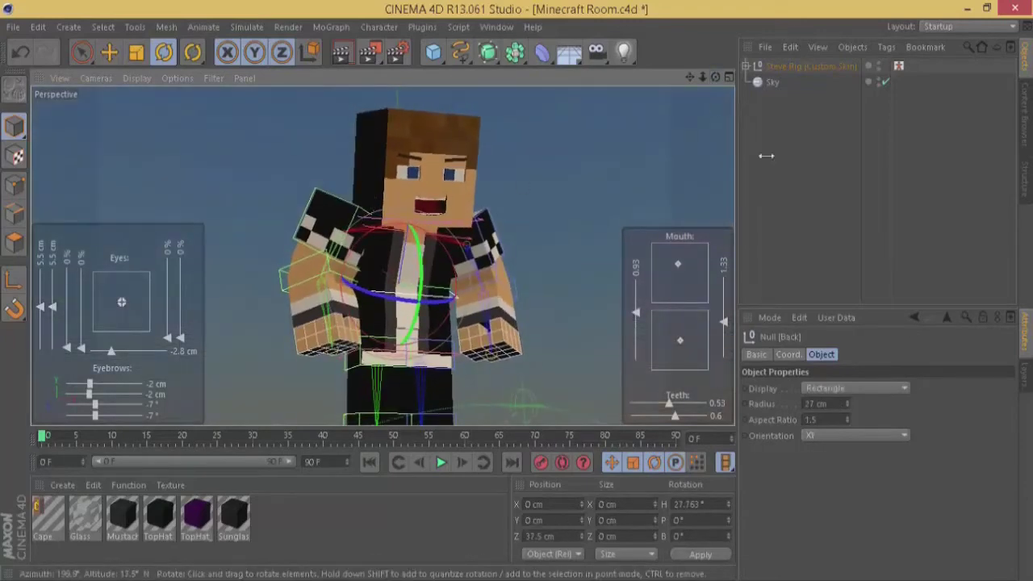
Enable the helmet and the pickaxes for both hands in the Steve Rig's user data
left_click(809, 66)
left_click_drag(1011, 391, 1008, 510)
left_click(805, 426)
left_click(907, 480)
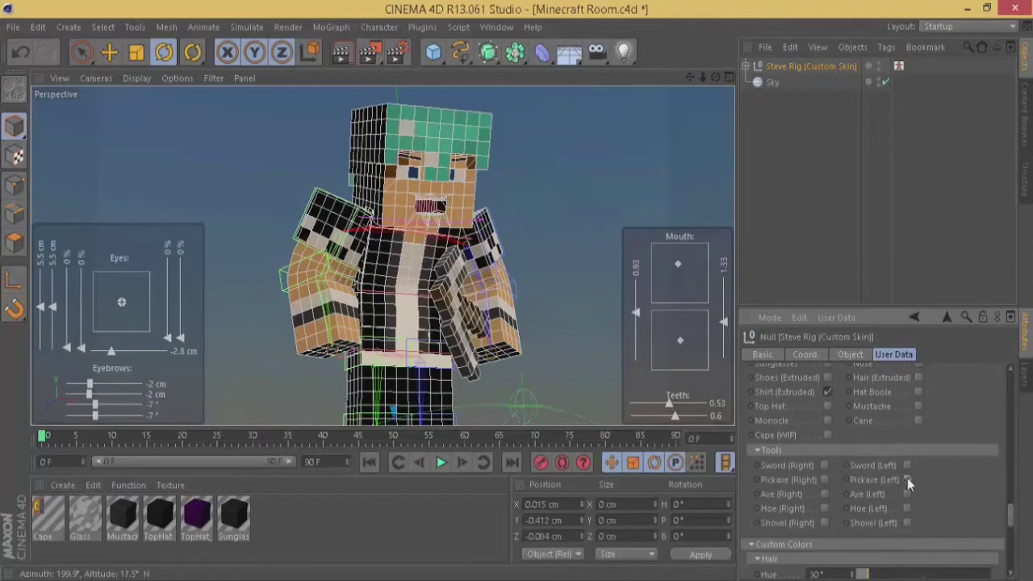
left_click(824, 479)
Change the material of both the right-hand and left-hand pickaxes to teal diamond
left_click(408, 287)
left_click_drag(961, 395, 840, 392)
left_click(466, 305)
left_click(842, 390)
left_click(588, 321)
Rotate the right arm bone to lift the shoulder and angle the pickaxe in front of the torso
left_click(309, 207)
left_click_drag(310, 205, 323, 189)
left_click(322, 184)
left_click(311, 246)
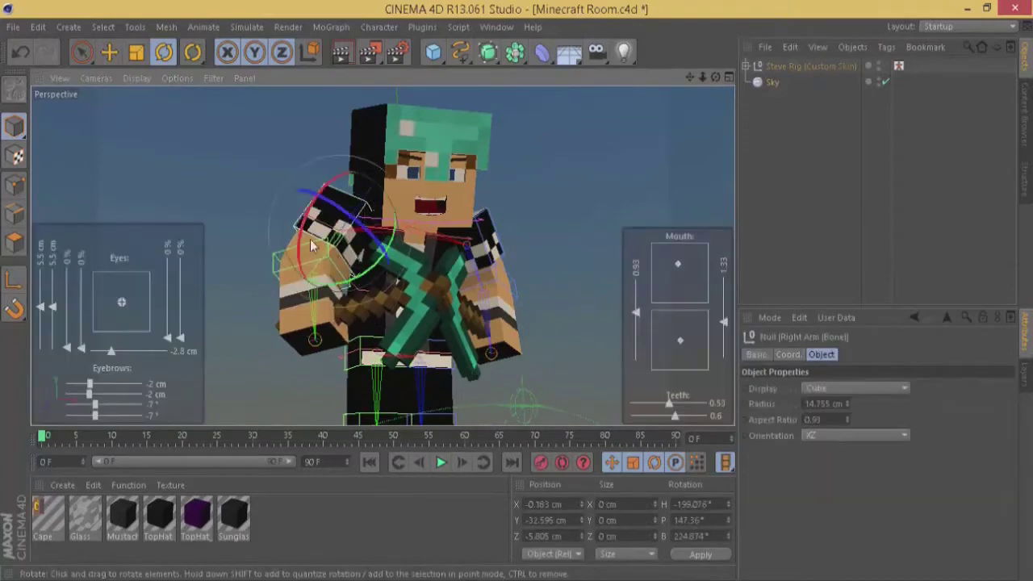
Rotate the left arm bone so the arm turns outward and its pickaxe points down
left_click(486, 232)
left_click_drag(517, 232, 562, 245)
mouse_move(489, 201)
left_mouse_down()
mouse_move(468, 234)
mouse_move(494, 211)
left_mouse_up()
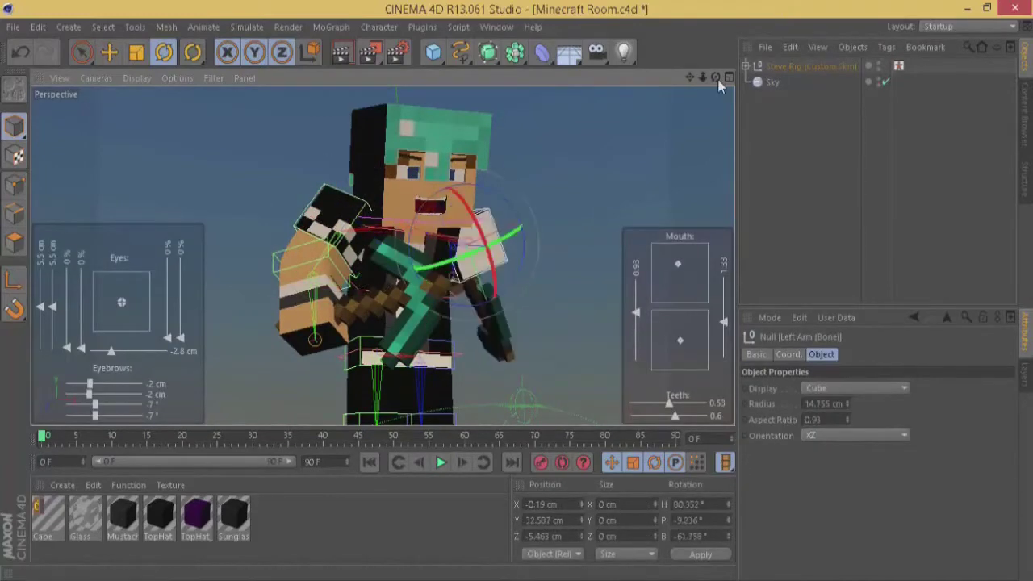
Rotate the Back null by about -24° to turn the torso toward the camera
mouse_move(716, 78)
left_mouse_down()
mouse_move(690, 79)
mouse_move(717, 86)
left_mouse_up()
left_click(447, 267)
left_click_drag(443, 333, 411, 319)
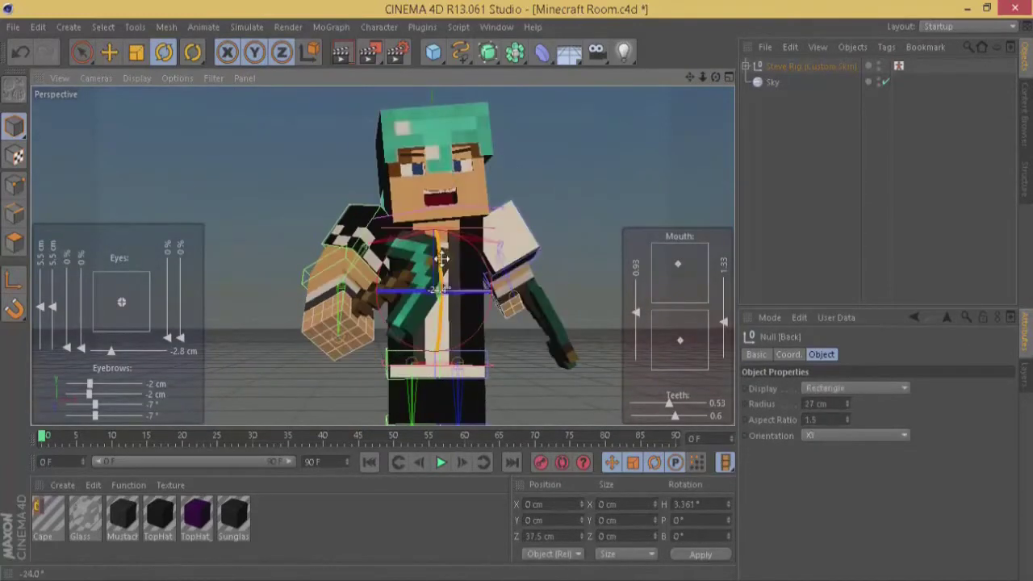
Rotate the right arm bone to repose the arm that holds the pickaxe
left_click(351, 212)
left_click(352, 214)
left_click_drag(351, 214, 342, 190)
left_click_drag(343, 194, 365, 383)
left_click(342, 304)
left_click_drag(382, 256, 342, 211)
Bend the right forearm inward by rotating the right elbow bone
left_click(311, 342)
left_click_drag(276, 319, 308, 277)
left_click(331, 211)
left_click(342, 221)
left_click(326, 258)
left_click_drag(347, 181, 302, 166)
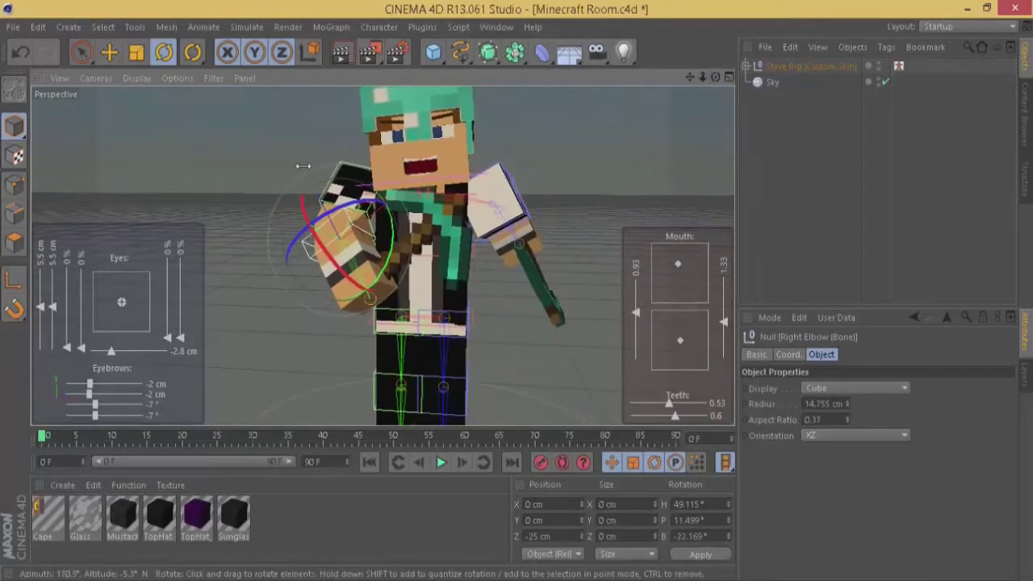
Refine the right arm and elbow rotations so the forearm hangs down beside the torso
left_click(360, 186)
left_click_drag(379, 182, 398, 221)
left_click(342, 218)
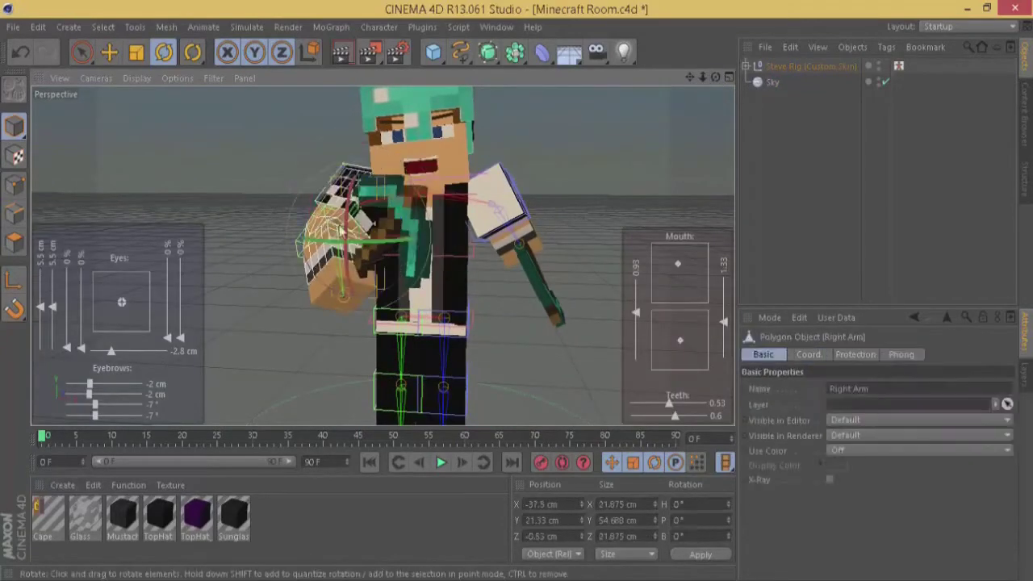
left_click(308, 239)
left_click_drag(305, 207, 381, 215)
Rotate the right-hand pickaxe so its head lies across the chest
left_click(403, 265)
left_click_drag(349, 290, 367, 355)
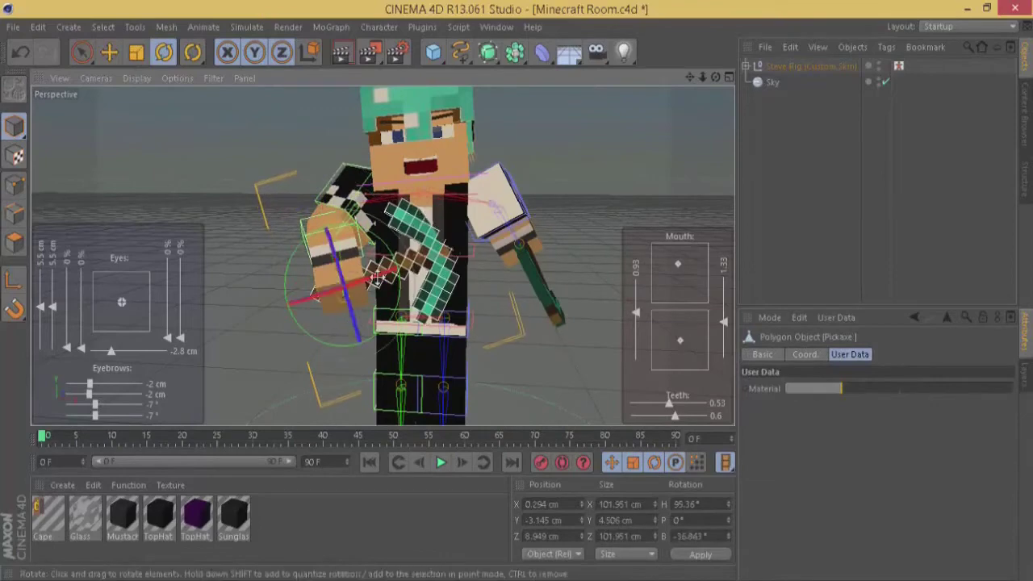
left_click_drag(383, 274, 371, 281)
Rotate the right arm bone further and re-angle its pickaxe to about H 89.4°, P -9.4°, B -20.5°
left_click(340, 176)
left_click_drag(315, 187, 321, 231)
left_click(389, 268)
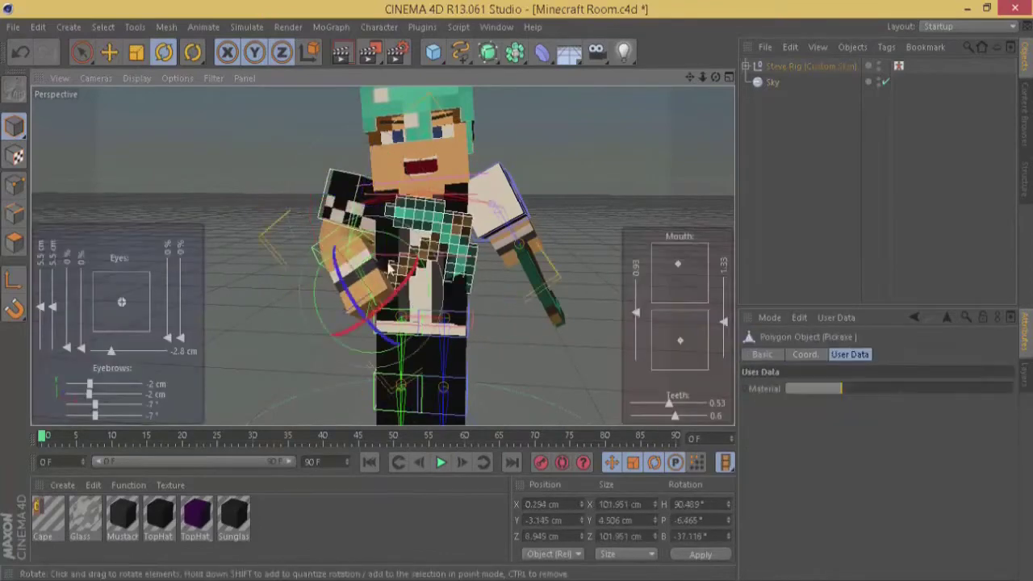
left_click_drag(343, 292, 386, 284)
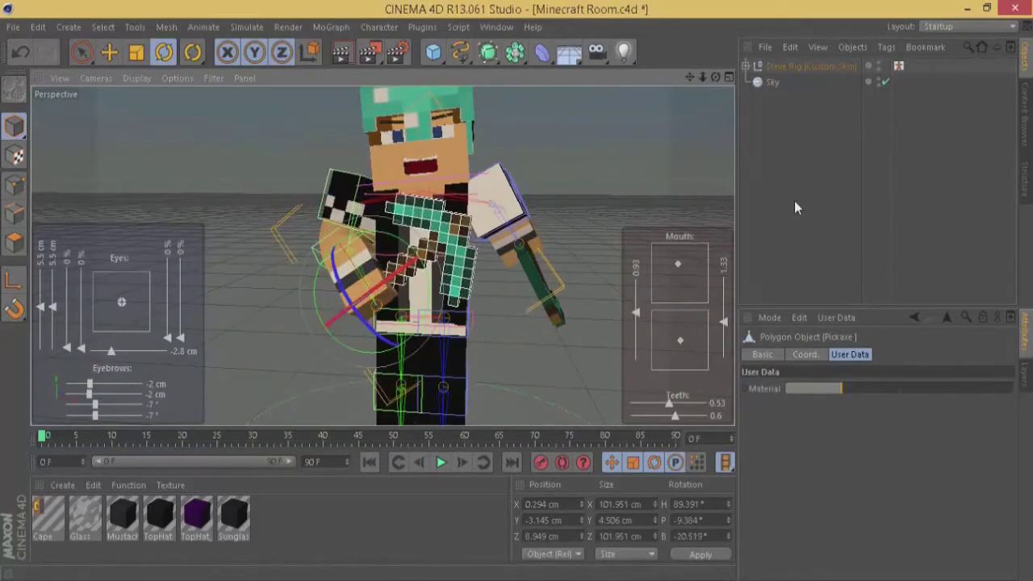
Hide the left-hand pickaxe on the Steve Rig and rotate the left arm bone so the arm hangs beside the body
left_click(794, 200)
left_click(545, 287)
left_click(799, 194)
left_click(811, 66)
left_click_drag(1014, 383, 1015, 529)
left_click(502, 172)
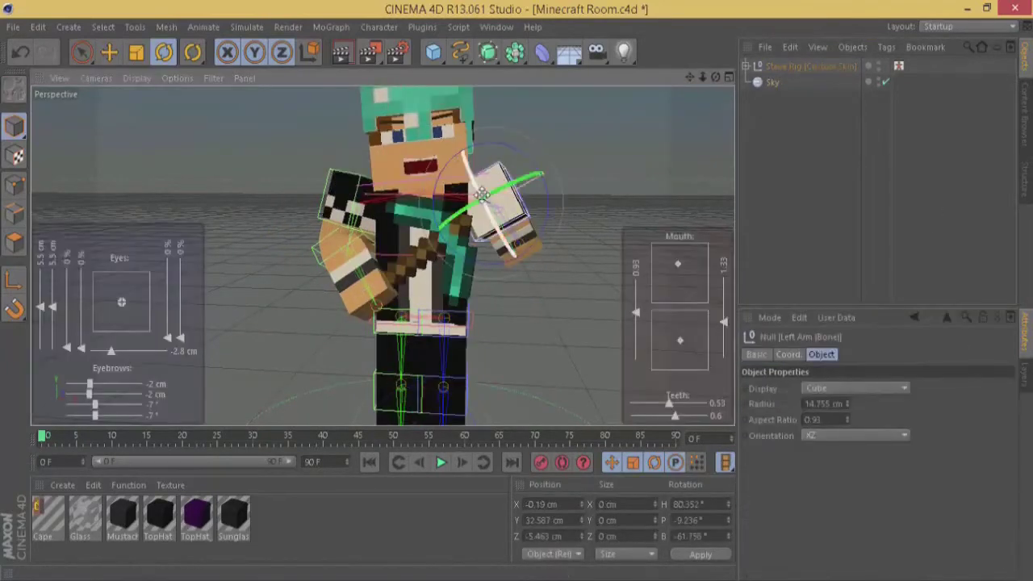
left_click_drag(502, 172, 420, 274)
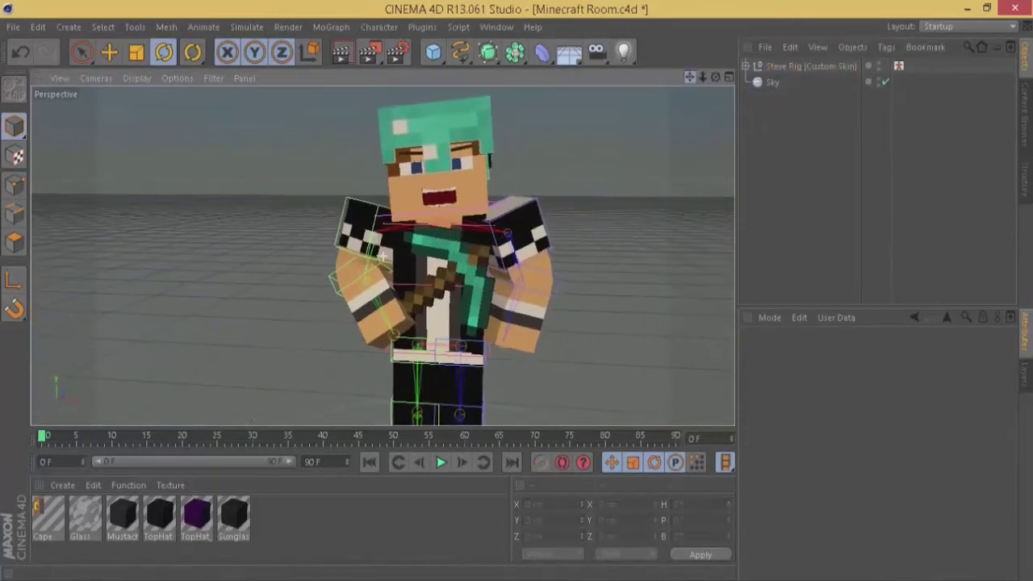
Tilt the head by rotating the Neck null to about H -2.6°, P -3.0°, B -6.8° and frame the upper body
left_click_drag(690, 77, 666, 63)
left_click_drag(716, 76, 718, 71)
scroll(558, 219, "up", 1)
left_click(449, 208)
left_click_drag(449, 208, 428, 178)
left_click_drag(690, 76, 703, 81)
Set the output save file in the render settings and render the project to the Picture Viewer
left_click(396, 51)
left_click(688, 98)
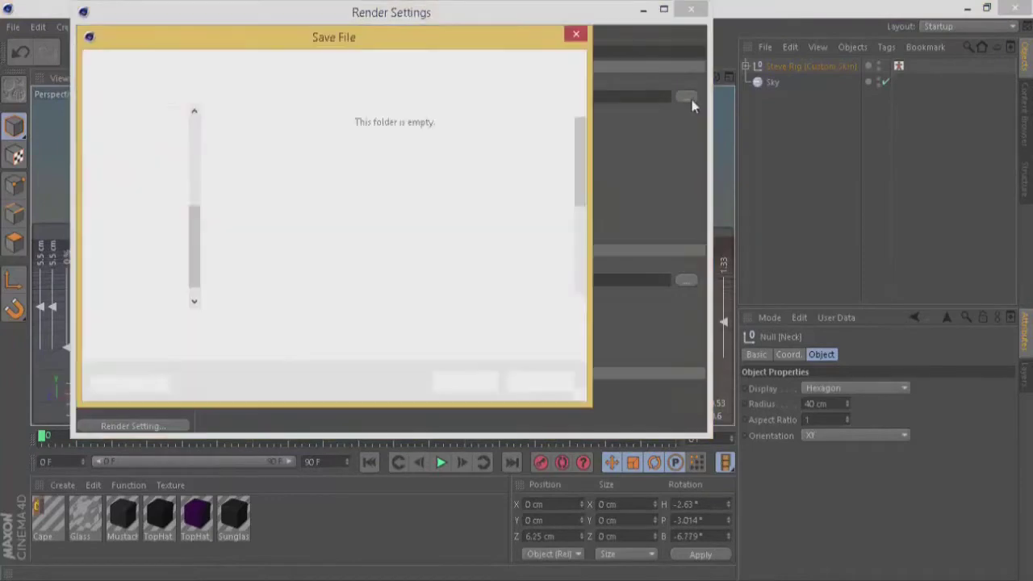
left_click(136, 213)
key("Return")
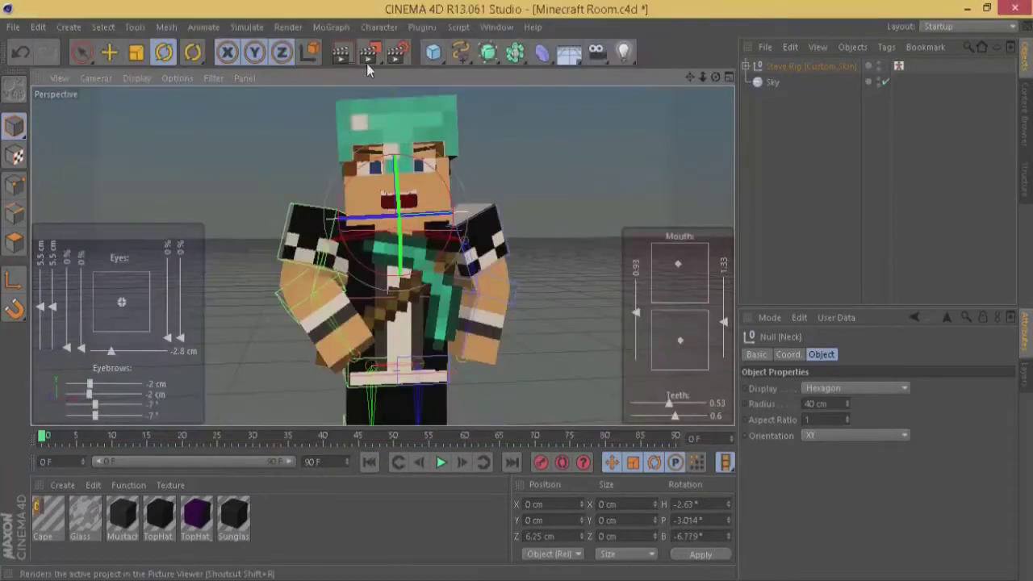
left_click(370, 55)
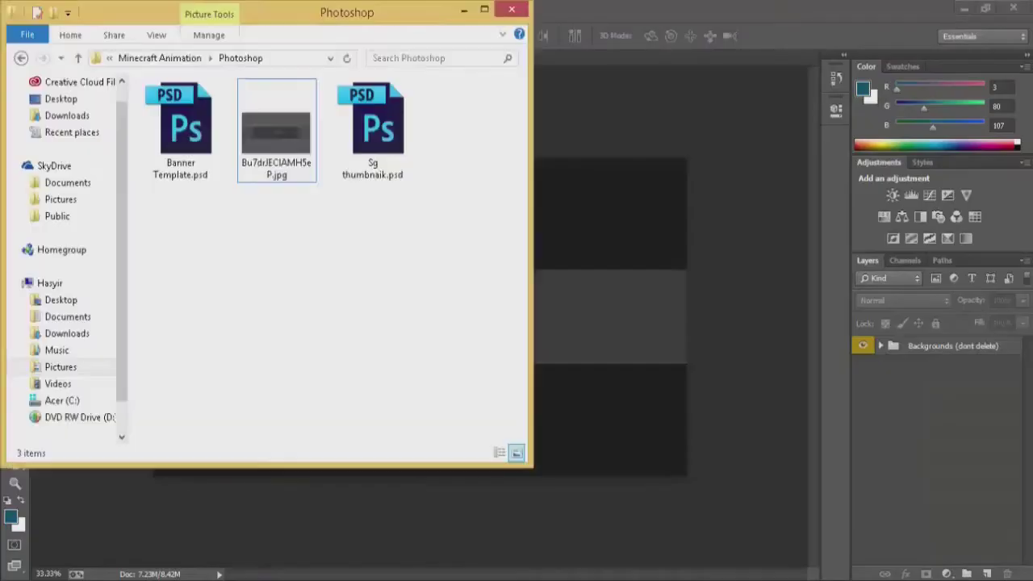
left_click(40, 11)
left_click(42, 11)
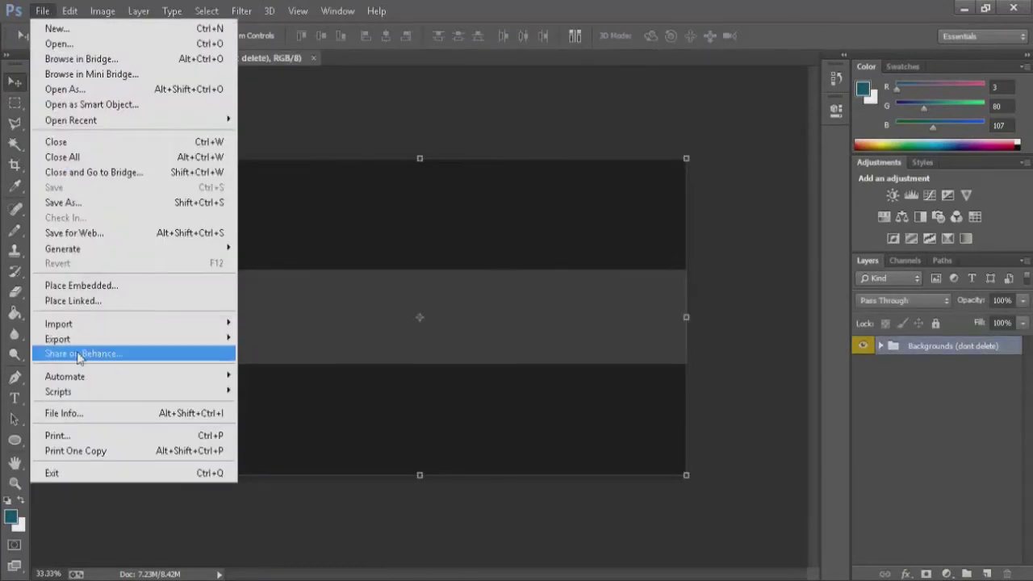
Place floating_fantastic_island-wide.jpg from the Desktop folder into the Banner Template document
mouse_move(130, 327)
left_click(319, 580)
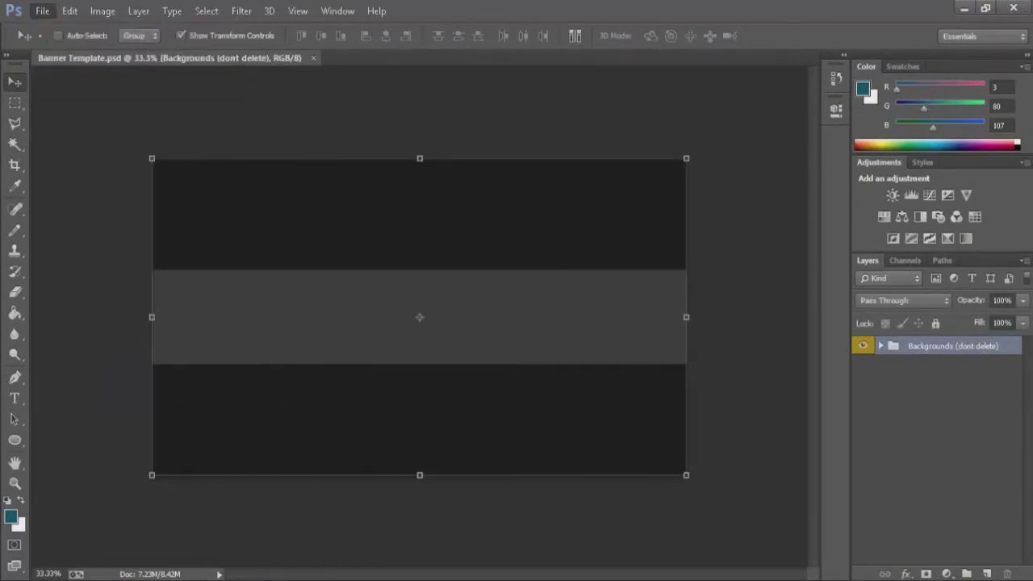
left_click(60, 368)
left_click(61, 99)
scroll(355, 145, "down", 5)
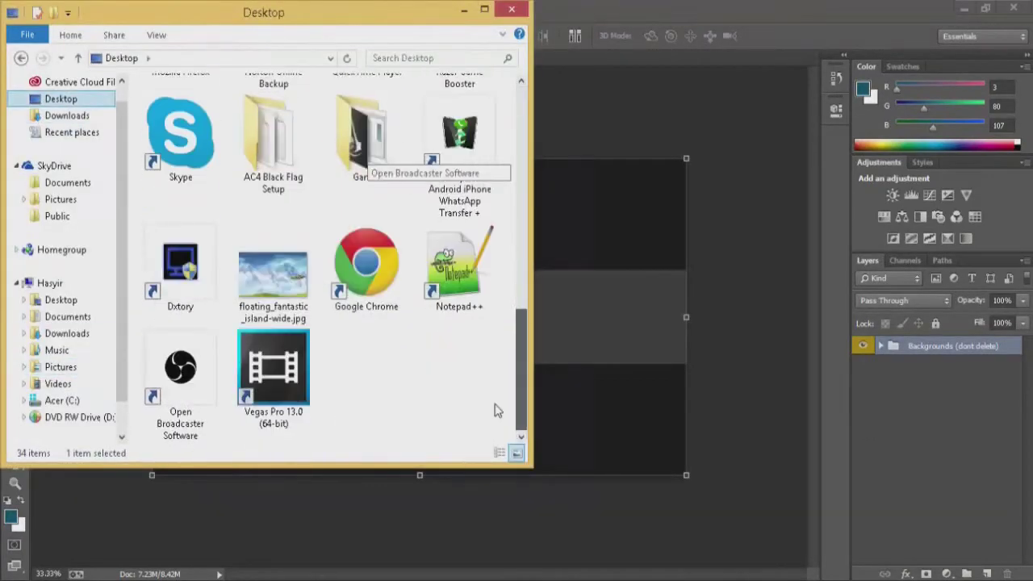
left_click_drag(272, 267, 662, 351)
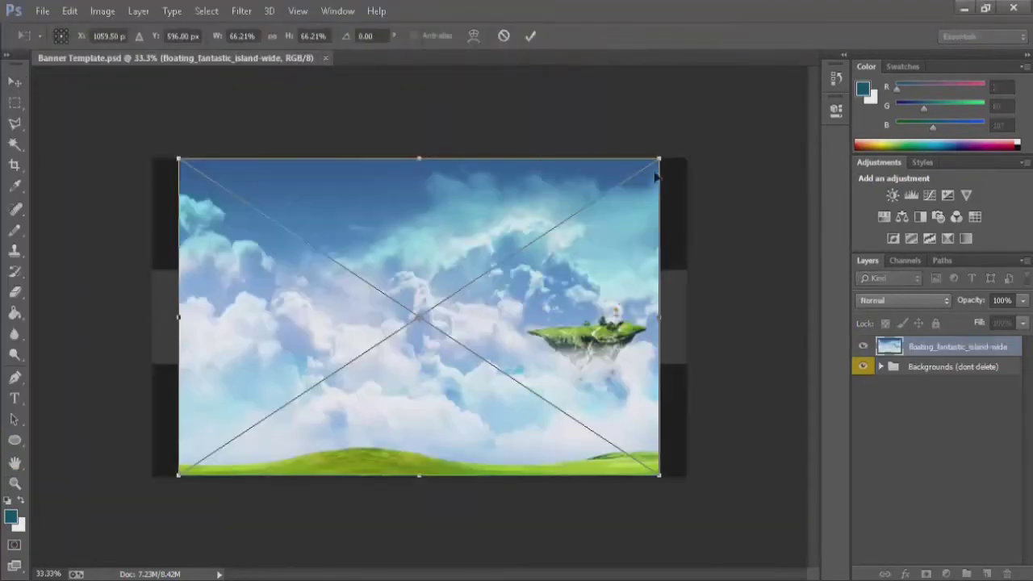
Stretch the placed sky image sideways to the full canvas width and commit the transform
left_click_drag(660, 175, 686, 175)
left_click_drag(178, 175, 152, 175)
key("Return")
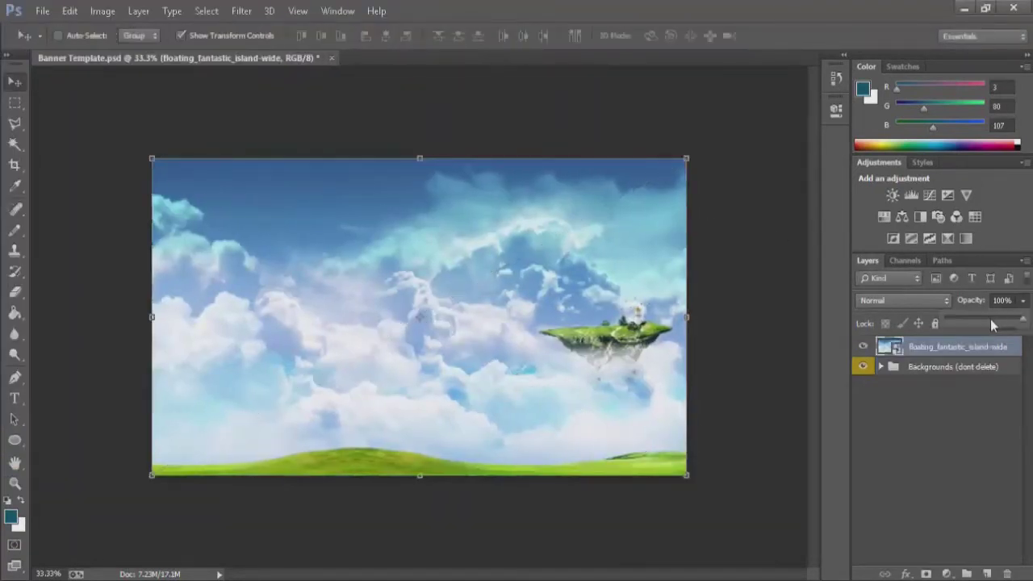
Set the sky layer's opacity to 47% and move it down over the template's middle strip
key("4")
key("7")
left_click_drag(499, 327, 498, 392)
left_click(931, 383)
Rasterize the sky layer and delete the part below the template's middle strip
left_click(15, 103)
right_click(965, 347)
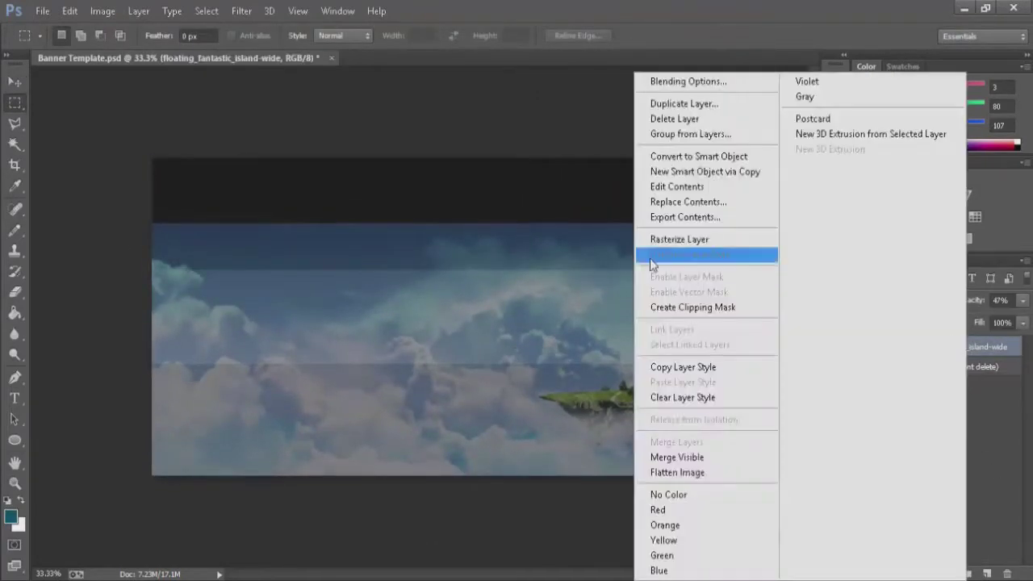
left_click(666, 241)
left_click_drag(236, 392, 693, 483)
key("Delete")
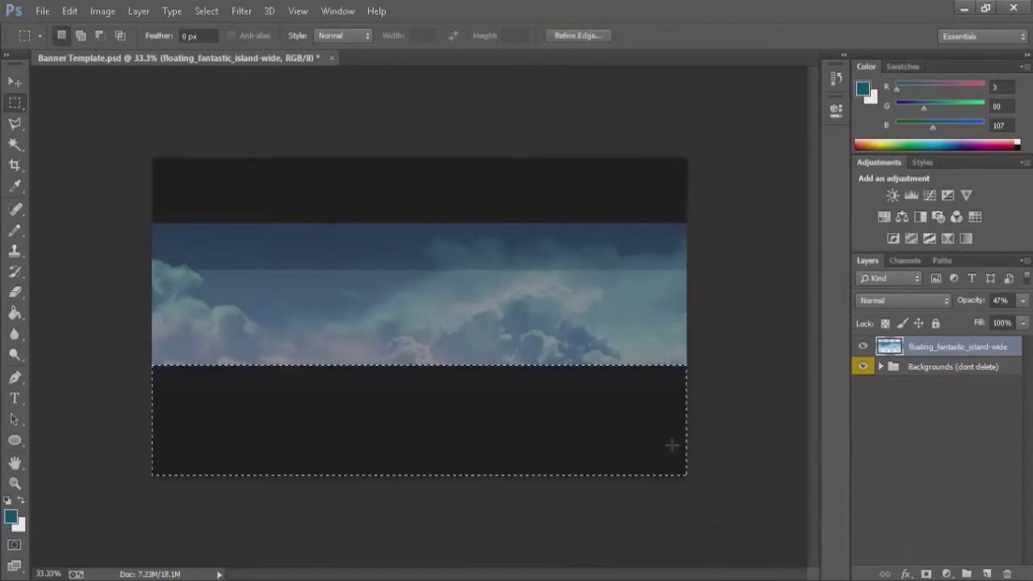
Delete the part of the sky above the middle strip, deselect, and restore the layer's opacity to 100%
left_click_drag(622, 231, 622, 231)
key("Delete")
key("ctrl+d")
left_click_drag(980, 318, 1026, 319)
left_click(941, 404)
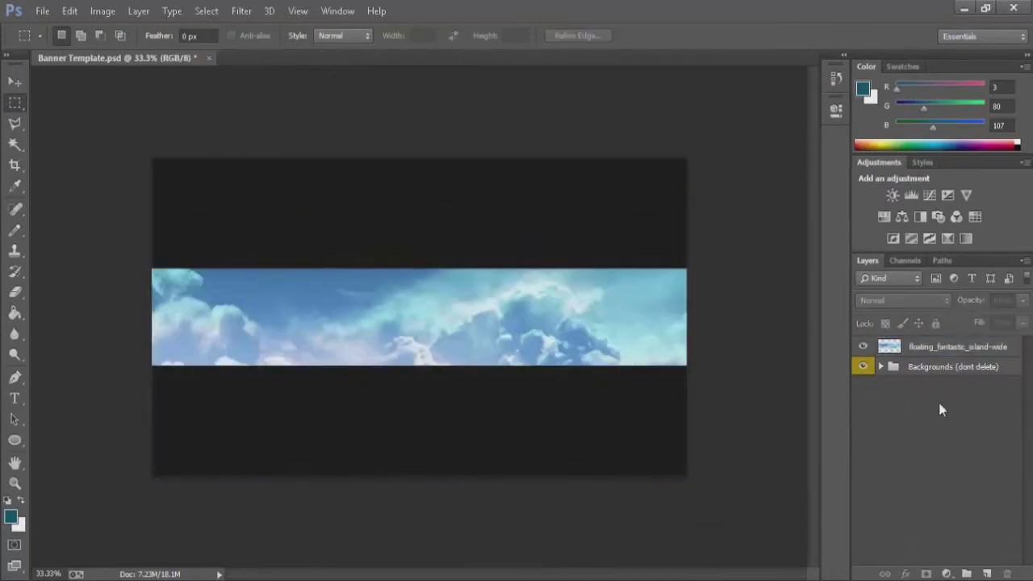
Place the Render 1 character image from its folder onto the banner
key("alt+Tab")
left_click(52, 367)
left_click_drag(277, 249, 583, 314)
Scale Render 1 to about 51% by 50% and position it inside the right half of the sky strip
left_click_drag(583, 221, 470, 288)
left_click_drag(422, 330, 627, 290)
left_click_drag(674, 246, 644, 302)
left_click_drag(647, 373, 640, 367)
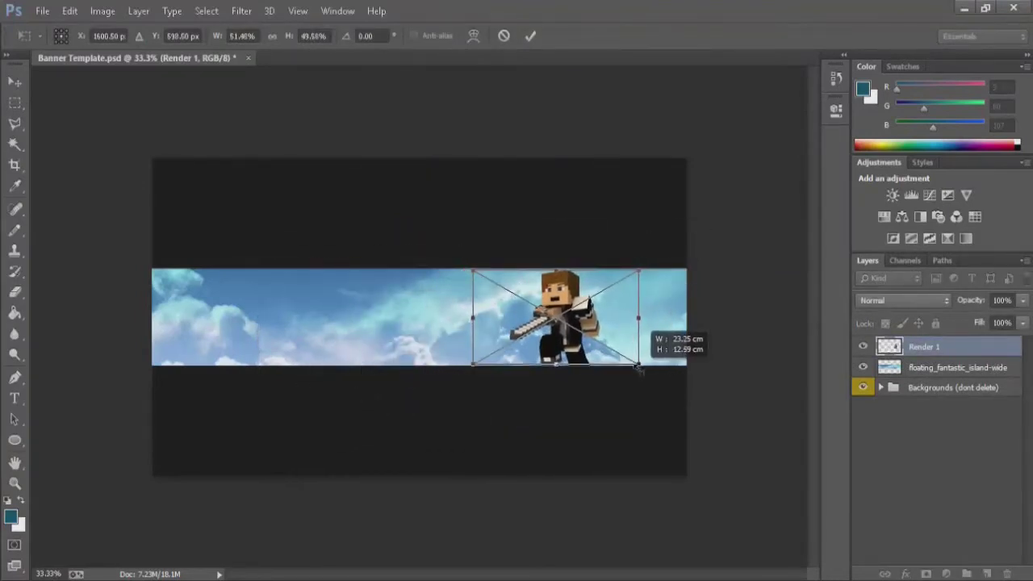
key("Return")
Enlarge Render 1 to about 61%, tilt it slightly, and position its head just inside the strip's upper edge
key("ctrl+plus")
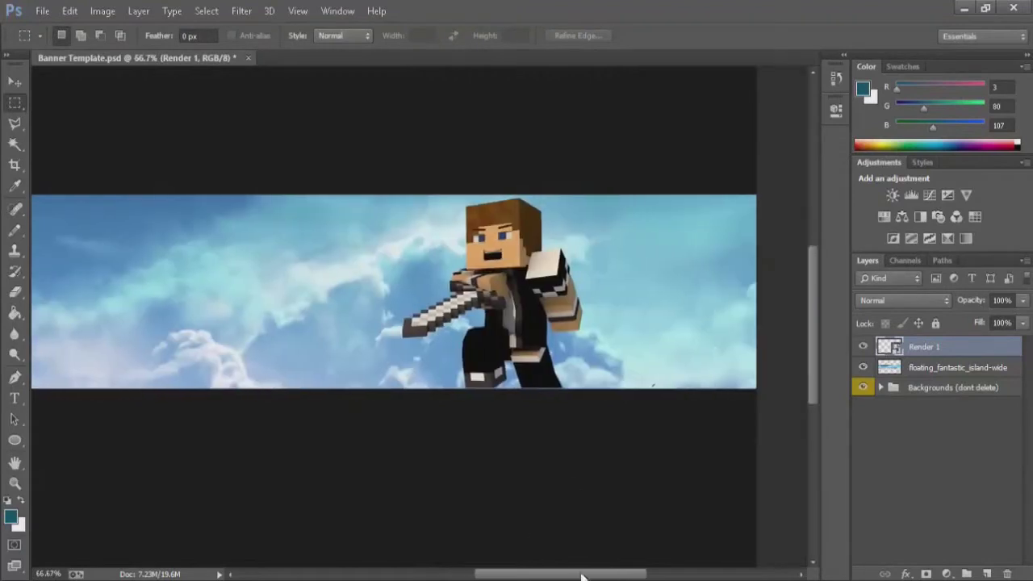
key("ctrl+t")
left_click_drag(662, 184, 716, 154)
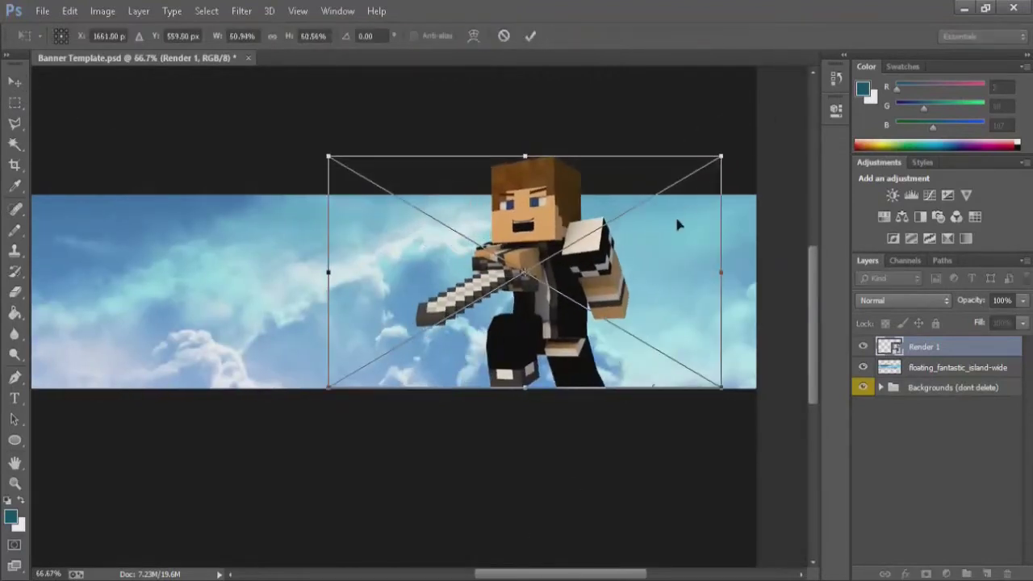
left_click_drag(677, 225, 650, 252)
left_click_drag(740, 267, 739, 287)
left_click_drag(630, 283, 644, 294)
key("Return")
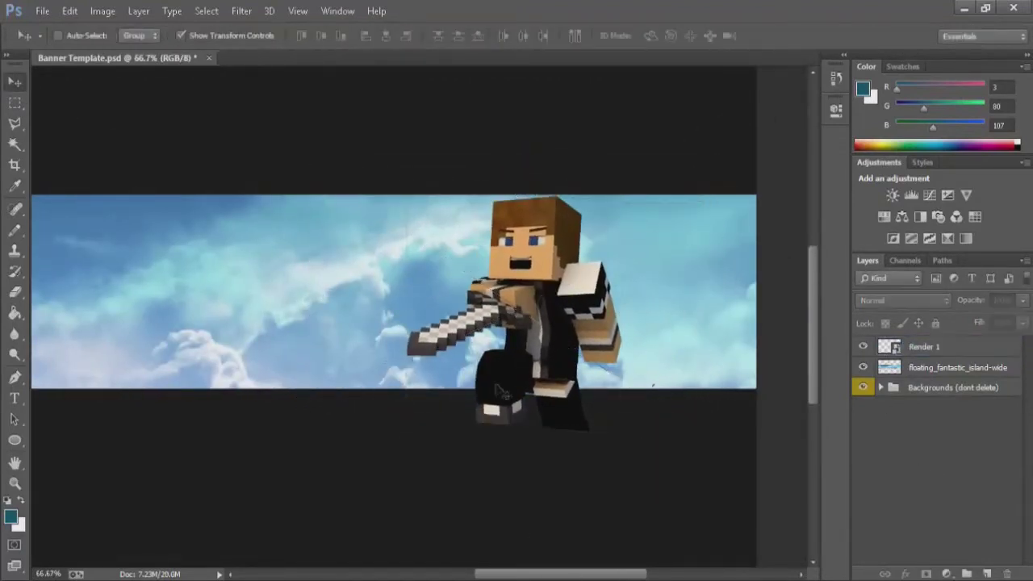
Rasterize Render 1 and delete the part of the legs extending below the sky strip
right_click(951, 351)
key("Escape")
key("m")
left_click_drag(454, 395, 628, 430)
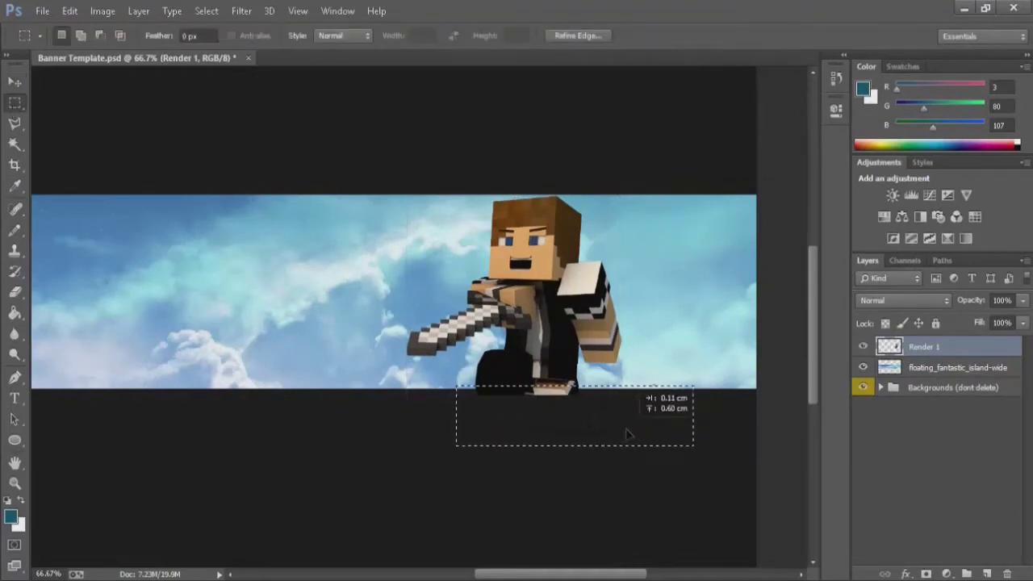
left_click(586, 479)
Duplicate the Render 1 layer and place the copy beneath the original
left_click(930, 351, "ctrl")
right_click(930, 351)
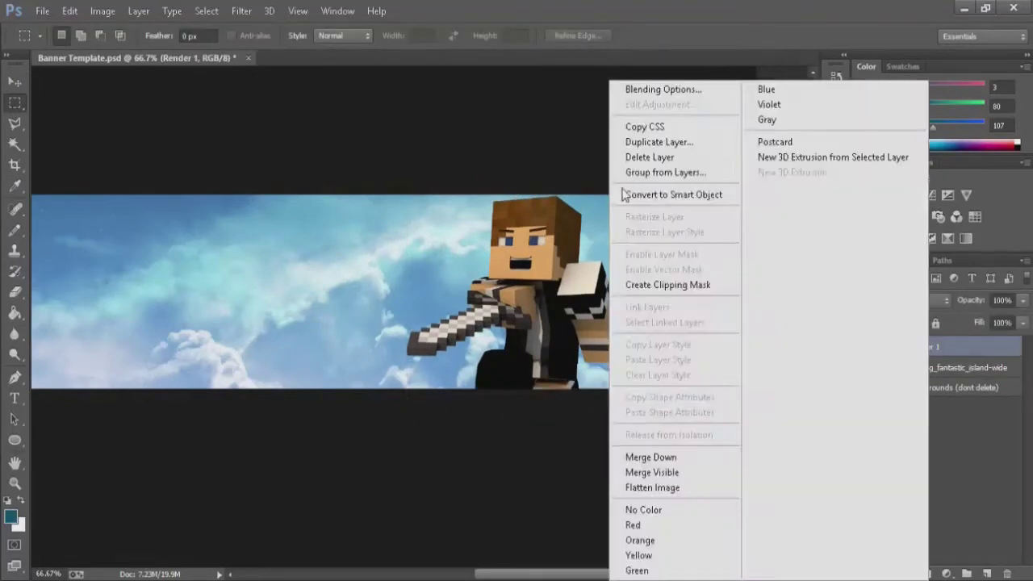
left_click(648, 142)
key("Return")
left_click_drag(974, 367, 972, 378)
Apply Motion Blur at -37° with a distance of 75 pixels to Render 1 copy and shift it slightly down and right
key("v")
left_click(241, 11)
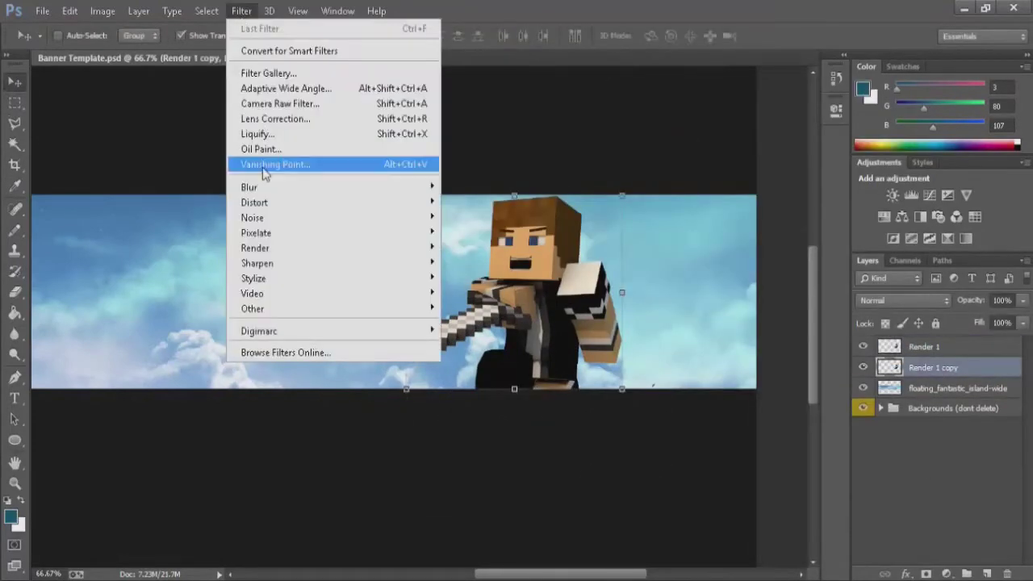
key("Escape")
left_click_drag(783, 425, 763, 427)
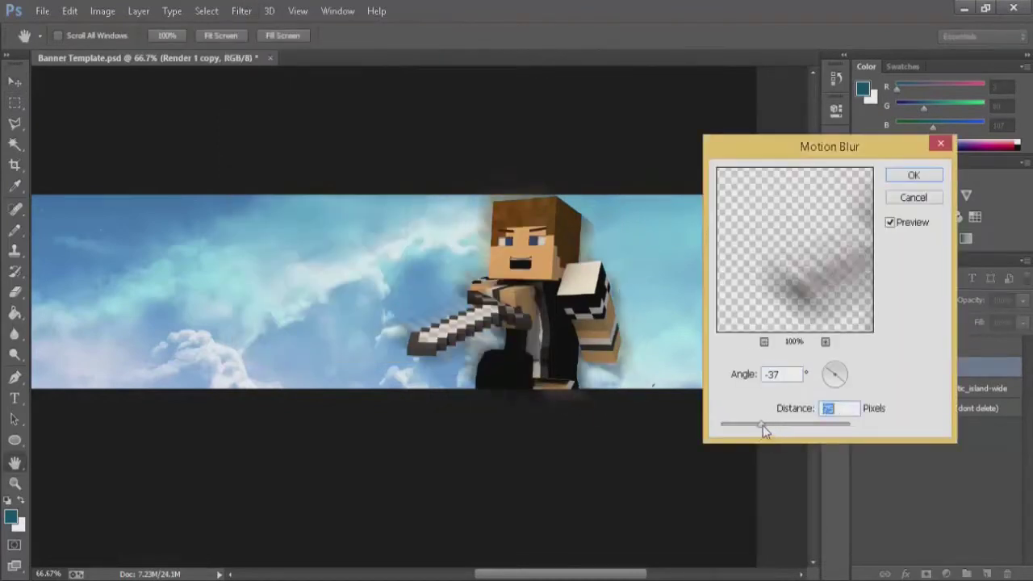
left_click(931, 174)
left_click_drag(560, 327, 574, 337)
left_click(928, 464)
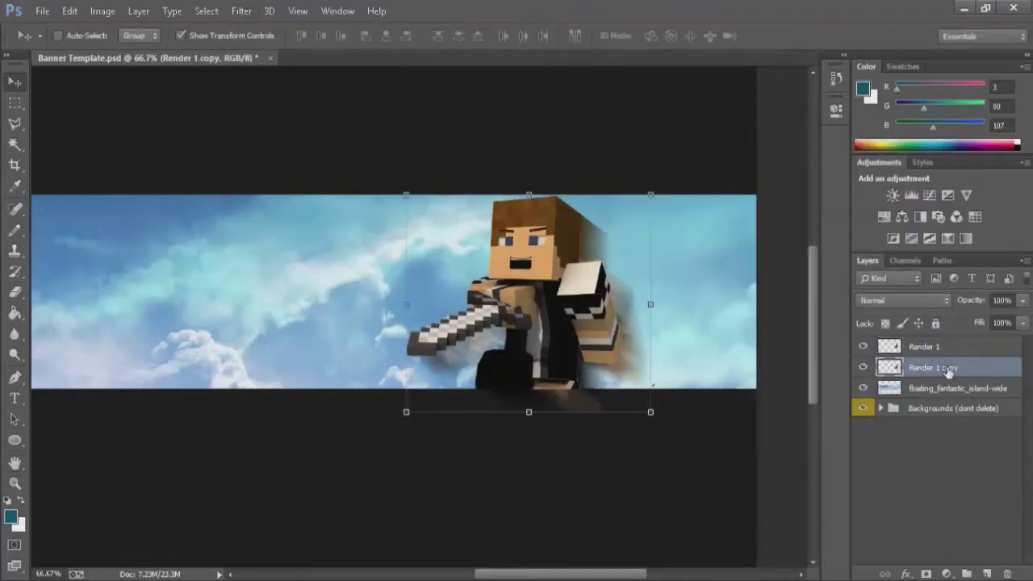
Delete the part of Render 1 copy's motion blur that extends below the sky strip
right_click(946, 370)
key("Escape")
key("m")
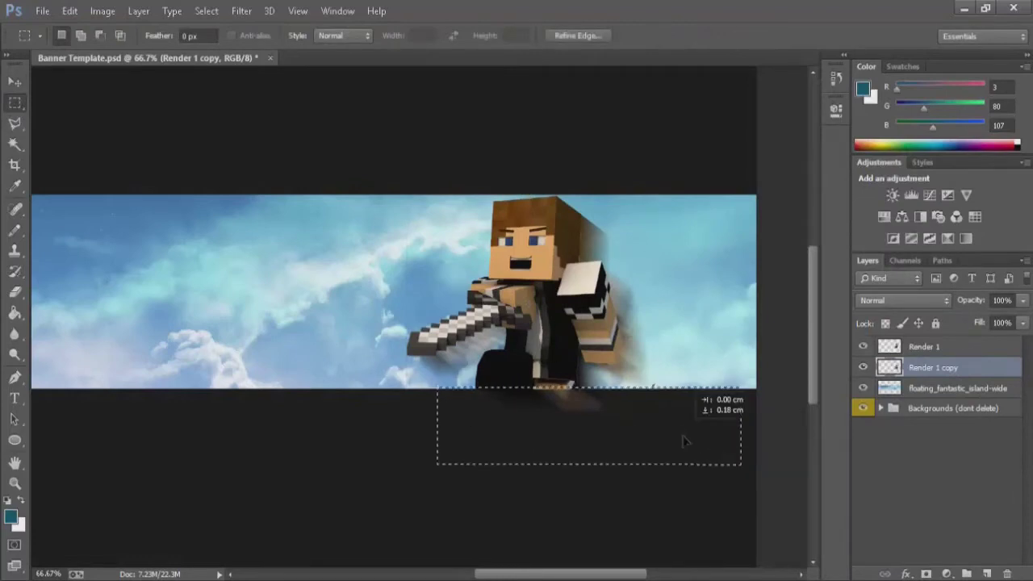
left_click(674, 439)
left_click(980, 476)
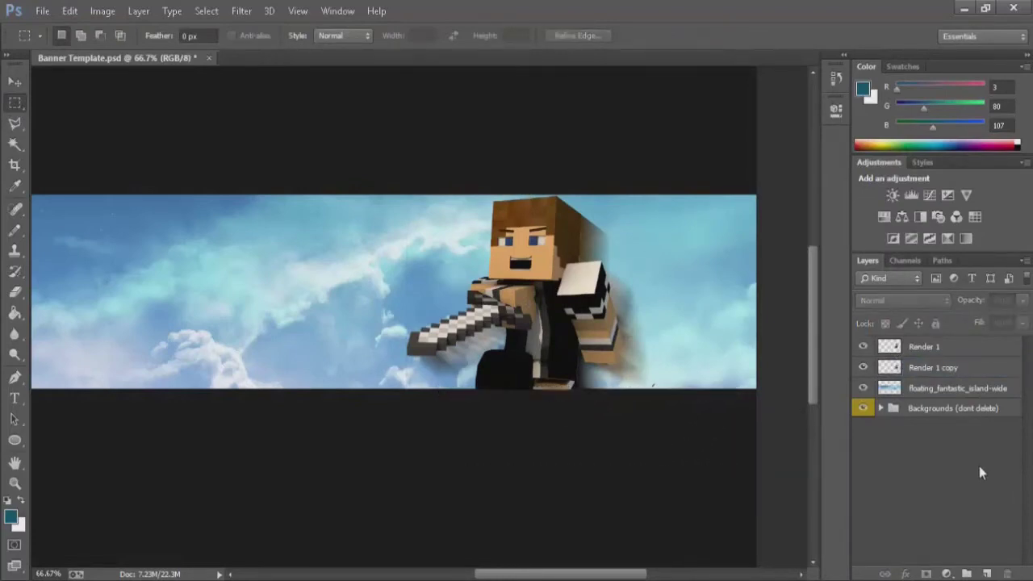
Shrink the placed Render 2 and position the helmeted character upright within the left part of the sky strip, head inside the upper edge
scroll(445, 557, "left", 3)
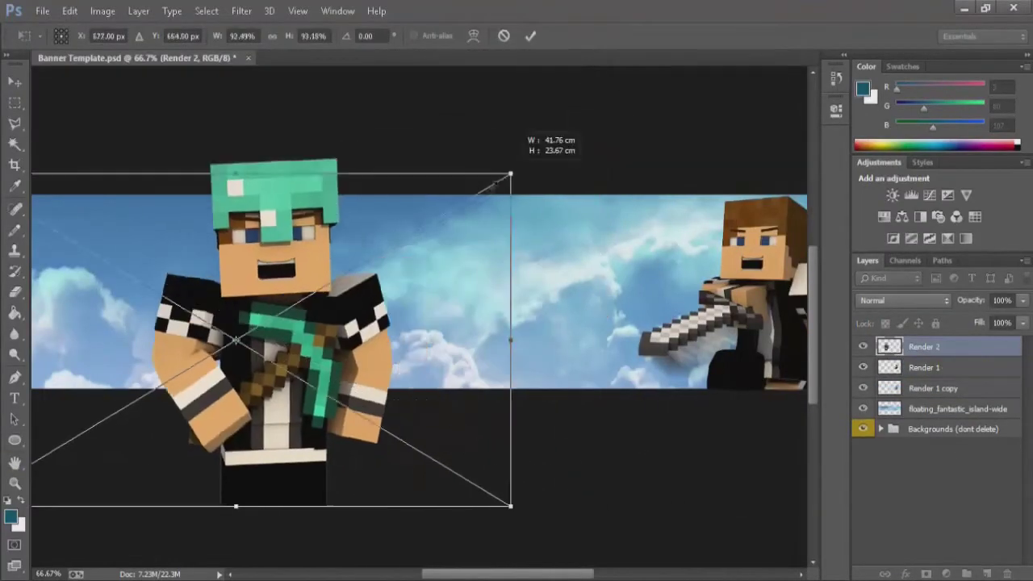
left_click_drag(496, 185, 391, 247)
left_click_drag(261, 350, 264, 280)
left_click_drag(395, 179, 361, 207)
left_click_drag(319, 260, 321, 237)
key("Return")
Rasterize Render 2 and delete the part of its body extending below the sky strip
key("m")
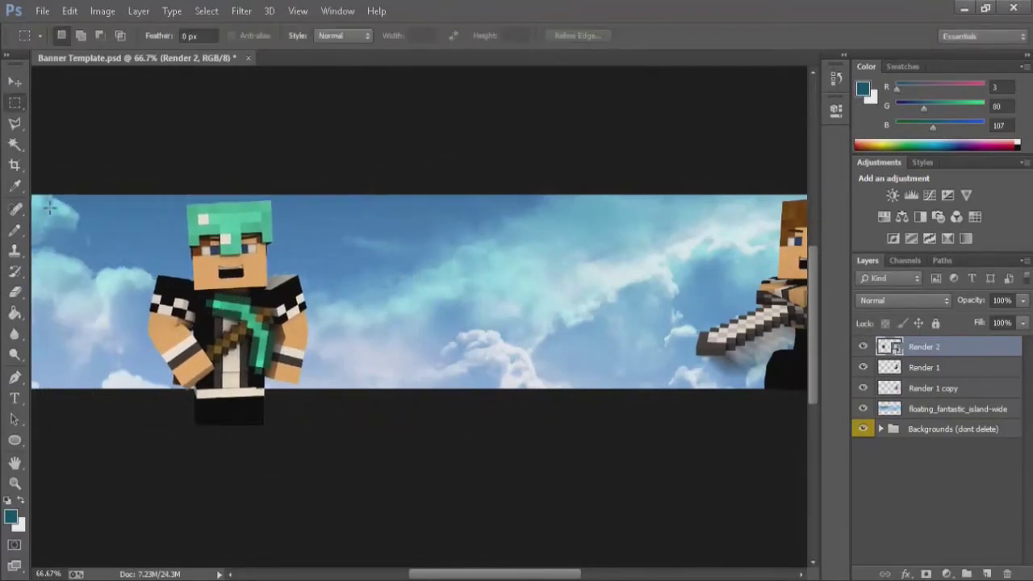
left_click_drag(367, 450, 365, 444)
key("Delete")
key("Return")
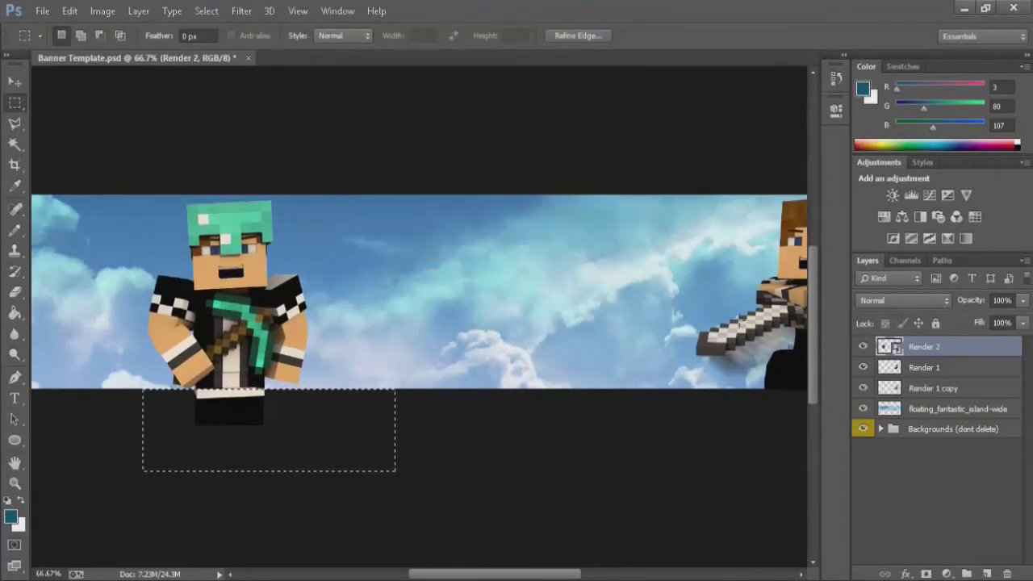
left_click_drag(531, 574, 542, 549)
left_click(14, 81)
left_click(901, 527)
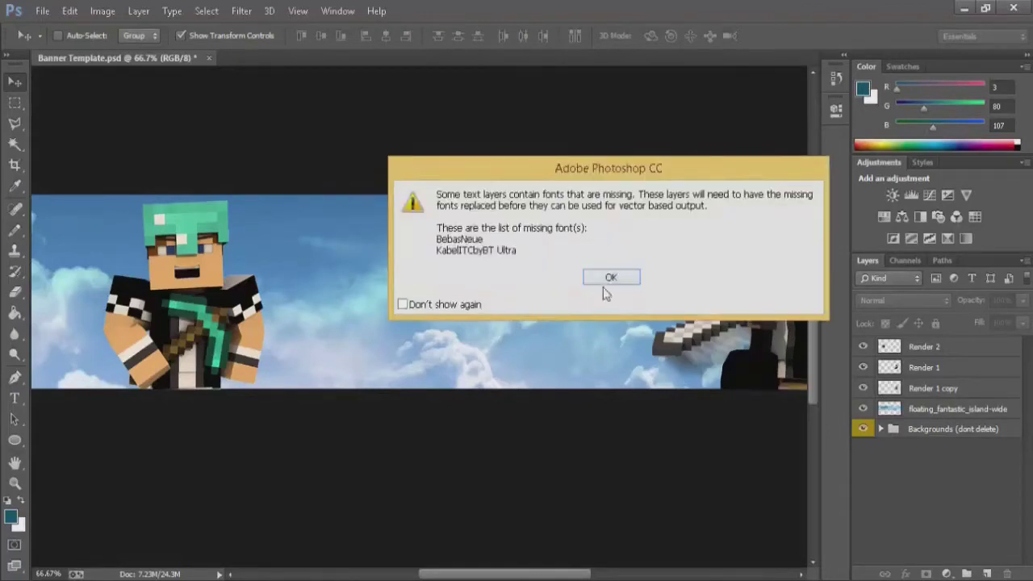
Finish opening Adam K Pack.psd and open AdamK double text.c4d from the pack's Cinema 4D folder in Cinema 4D
left_click(607, 283)
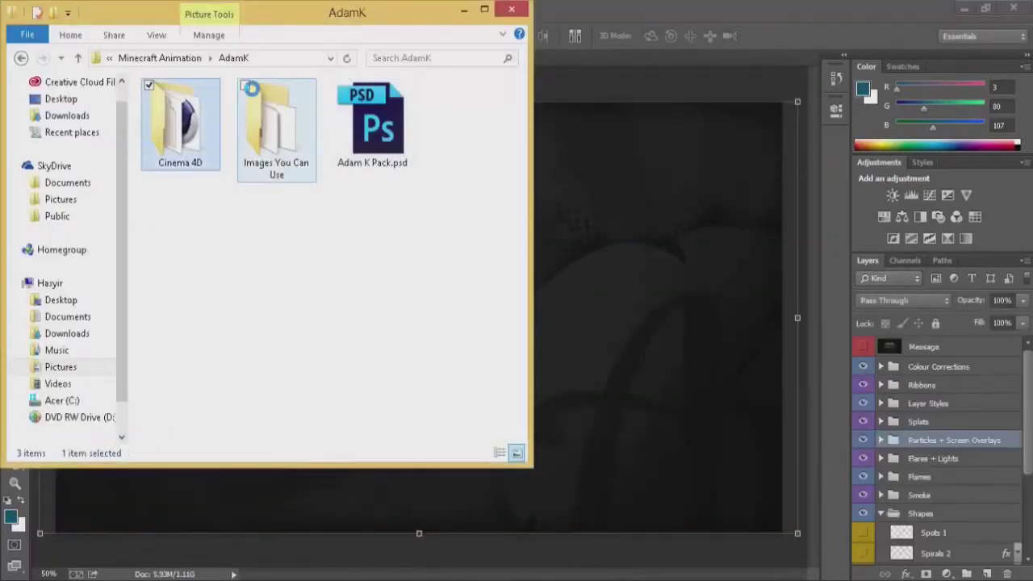
key("Return")
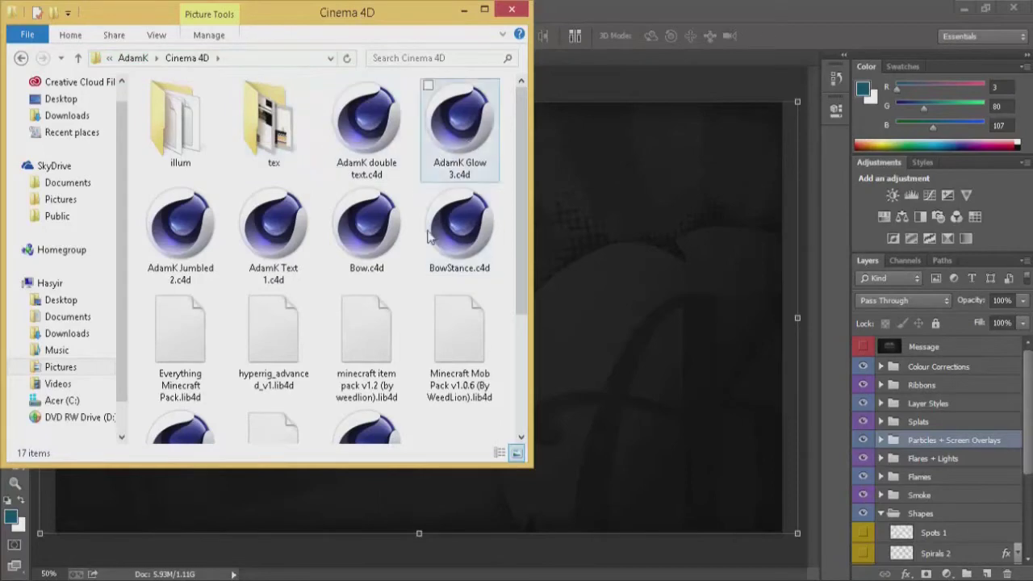
left_click(364, 148)
left_click_drag(363, 148, 341, 580)
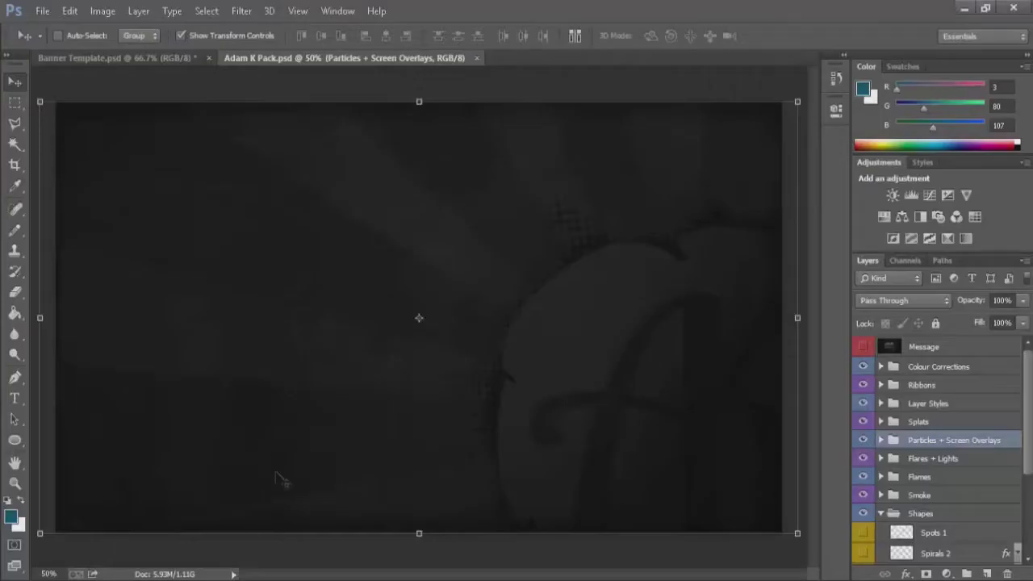
left_click(179, 61)
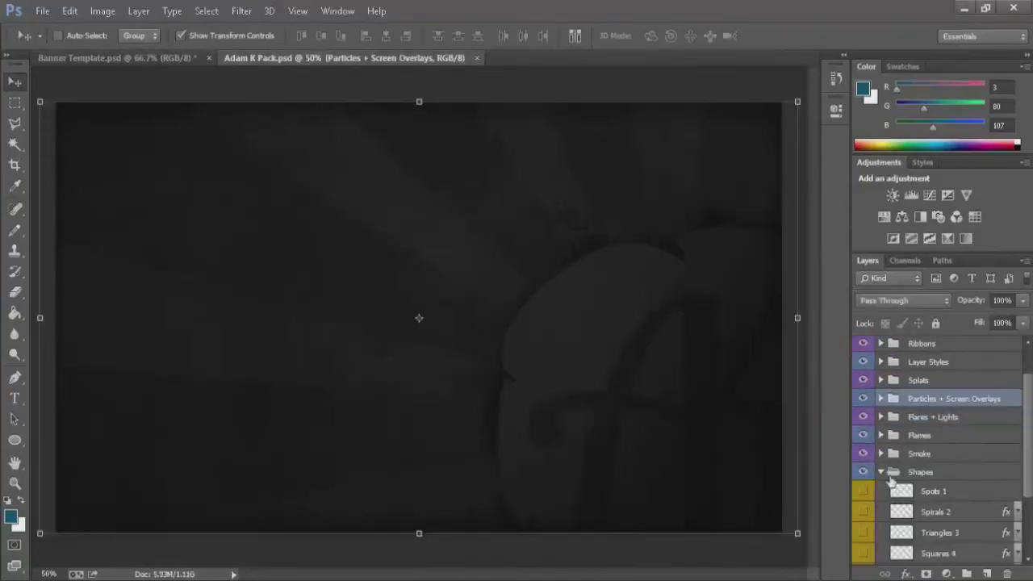
Collapse the Shapes group and expand Colour Corrections and its AdamK CC group, briefly previewing the AdamKcolour correction
left_click(882, 472)
scroll(888, 444, "up", 3)
left_click(881, 367)
left_click(893, 385)
left_click(864, 404)
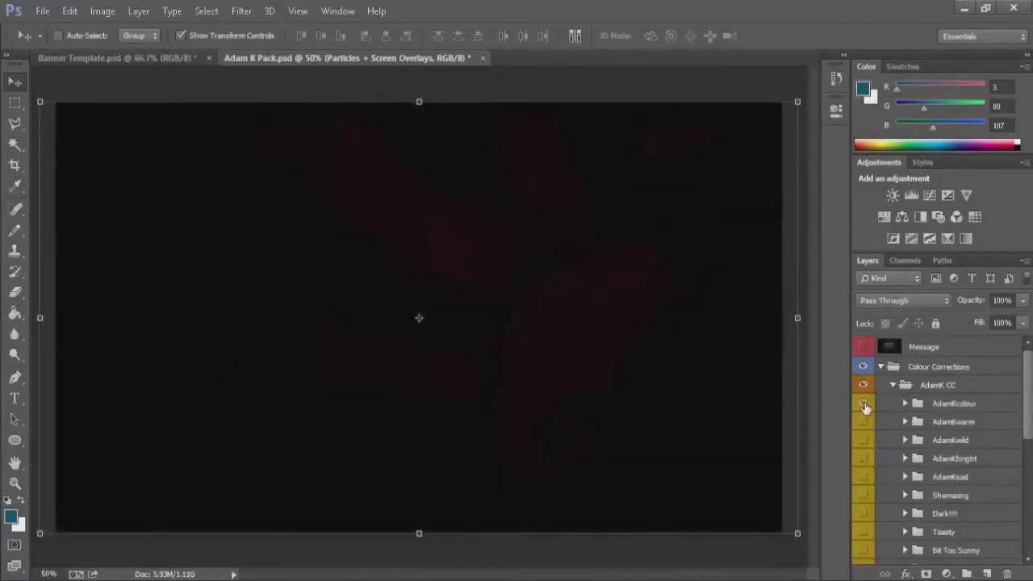
left_click(864, 403)
Duplicate the Toasty colour correction group into Banner Template.psd and place it beneath Render 1 copy, directly above the sky image
scroll(865, 485, "down", 3)
right_click(936, 471)
left_click(927, 69)
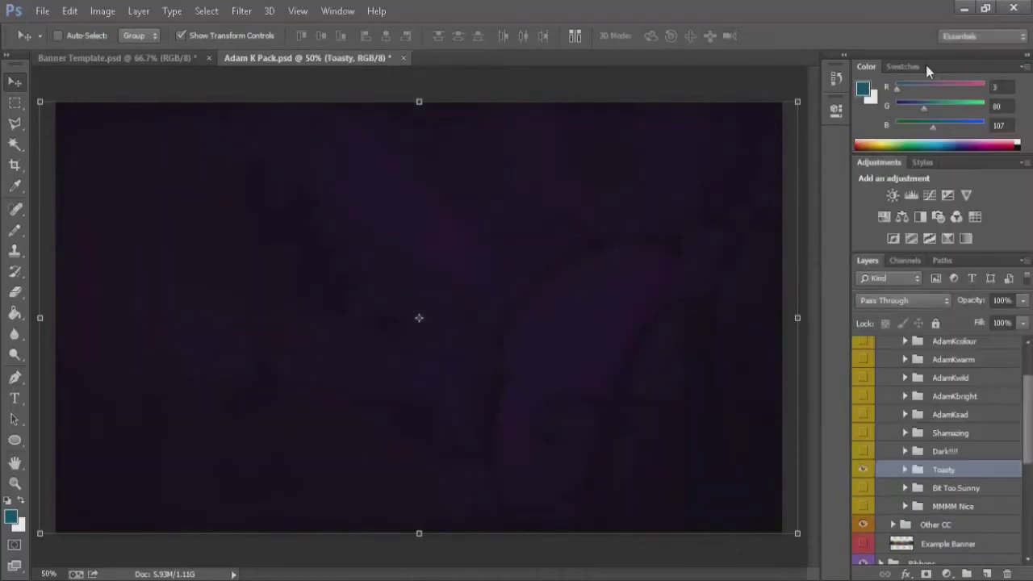
left_click(517, 240)
left_click(500, 254)
left_click(649, 178)
left_click(129, 58)
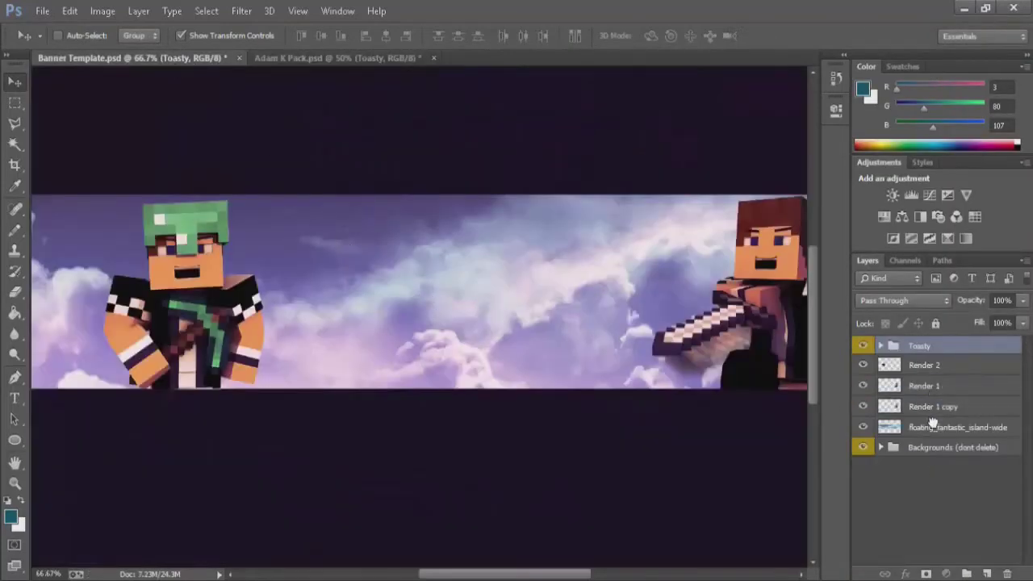
left_click_drag(932, 424, 934, 420)
left_click(936, 508)
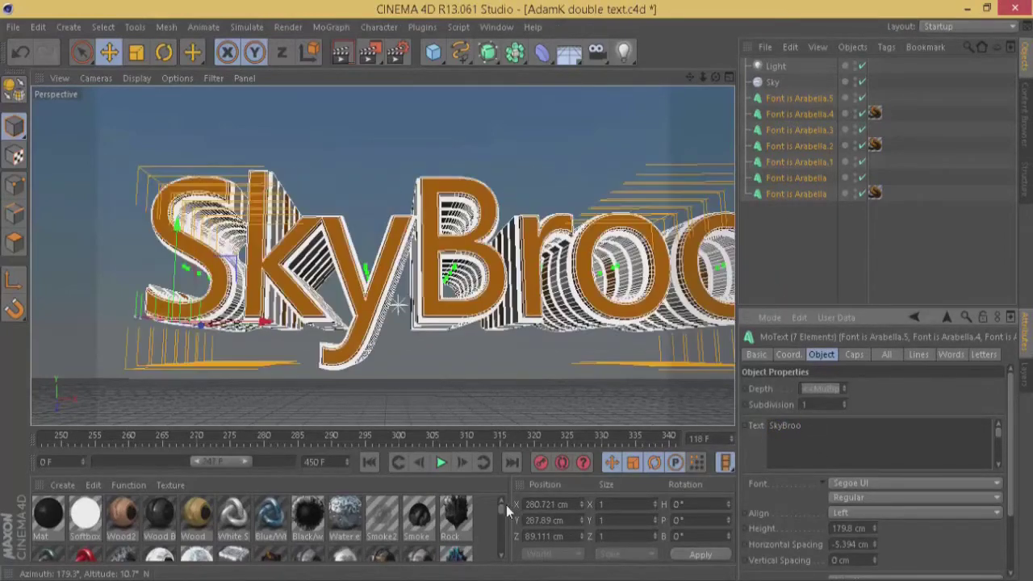
Set the font of all seven SkyBroo text objects to Pincoyablack
left_click(912, 482)
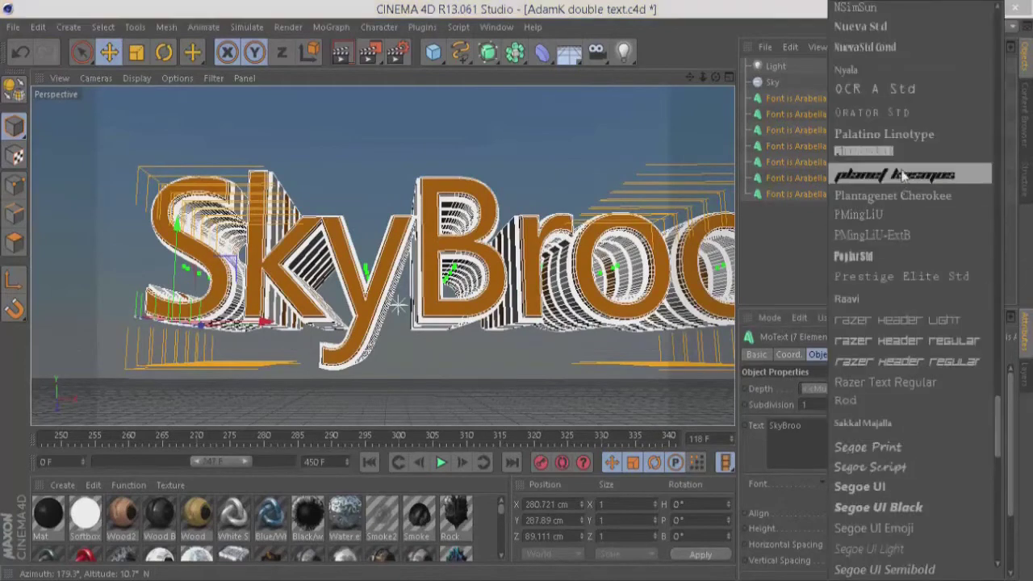
left_click(865, 491)
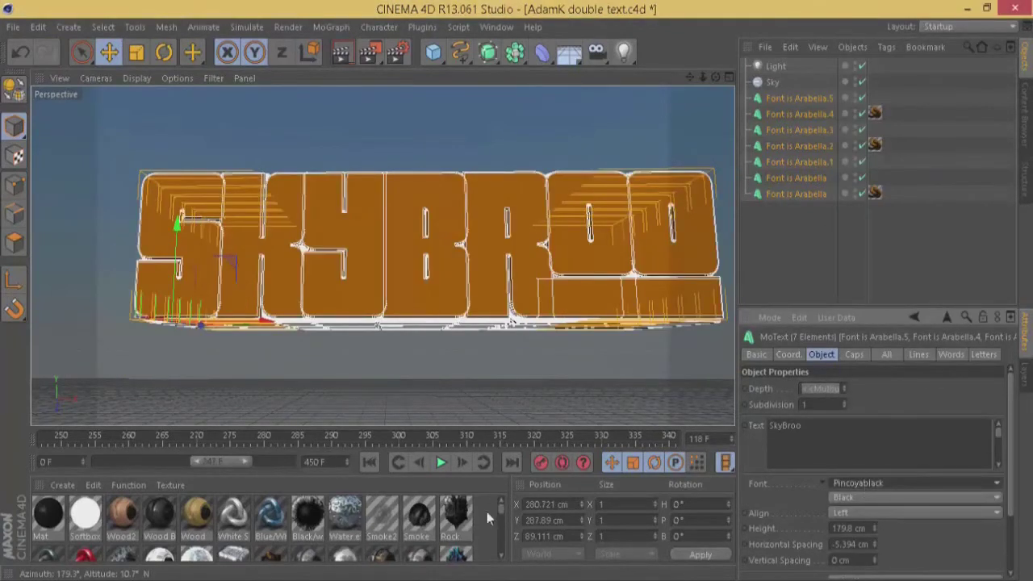
Replace the wood materials on the three textured SkyBroo text objects with the Blue - AcrezHD material
left_click(277, 523)
scroll(310, 512, "down", 10)
left_click(309, 520)
left_click_drag(197, 527, 875, 113)
left_click_drag(886, 196, 880, 194)
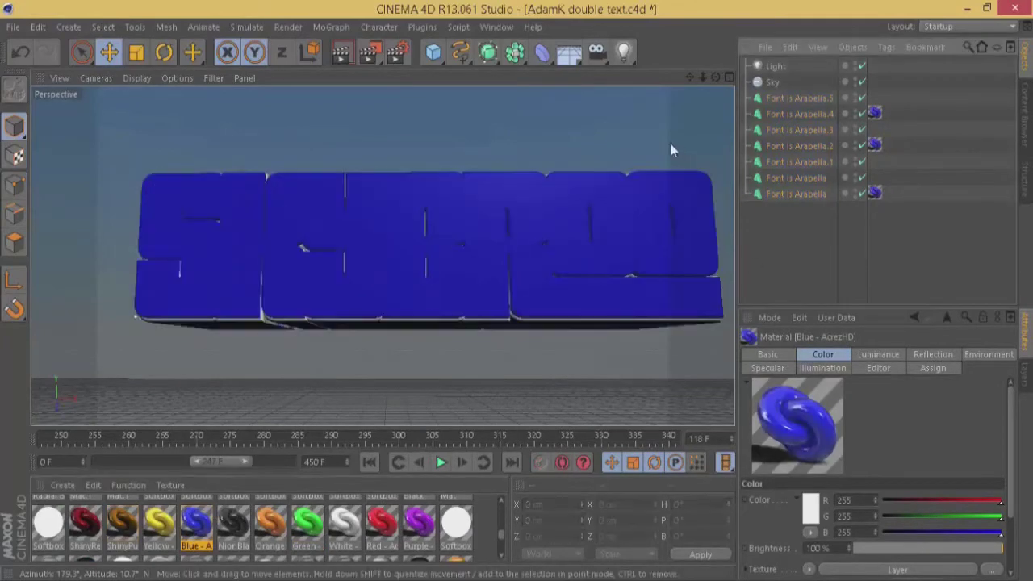
Set the font of all SkyBroo text objects to Lithos Pro Regular Black
left_click(821, 113)
left_click(865, 489)
scroll(906, 409, "up", 15)
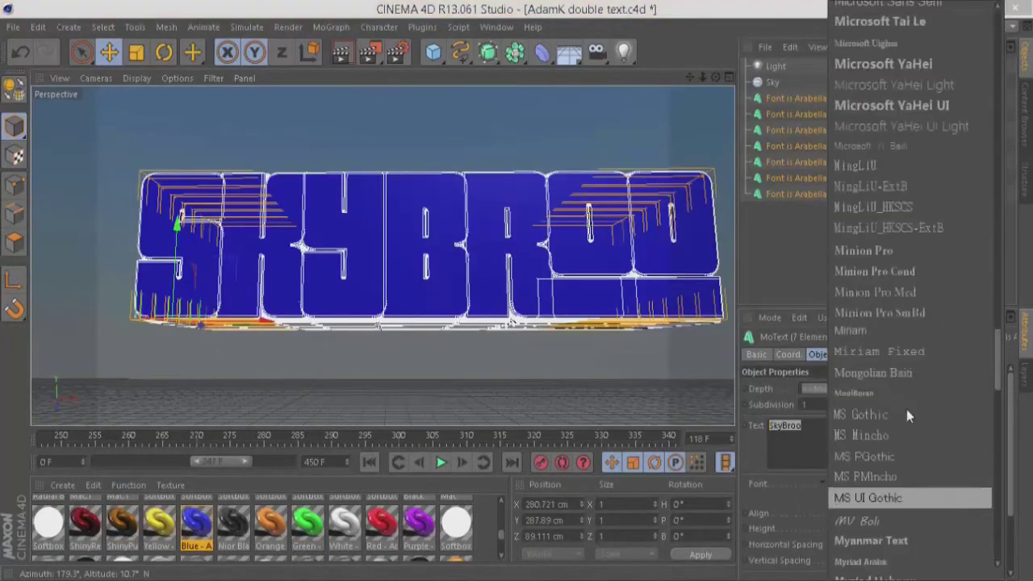
left_click(922, 246)
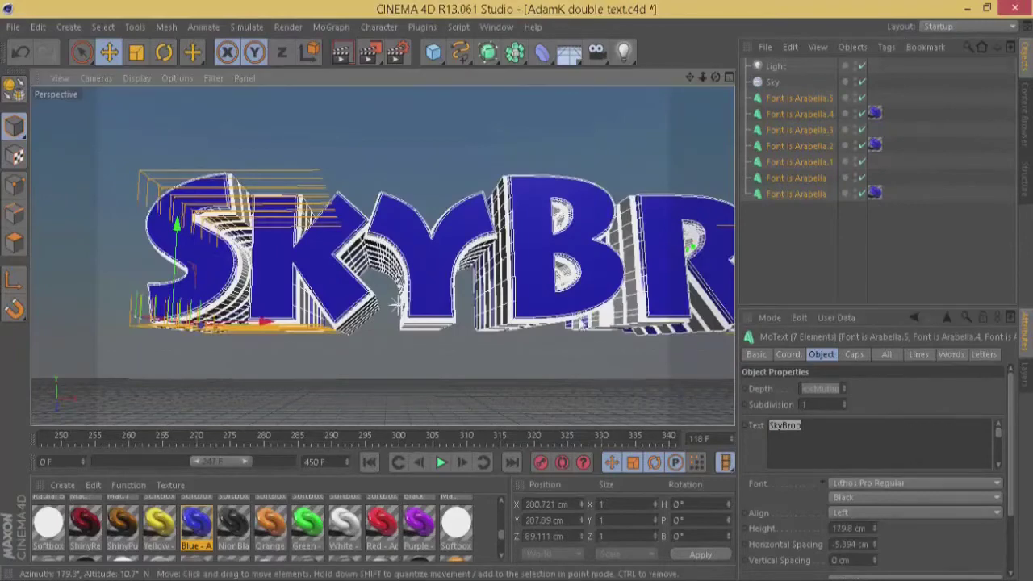
left_click(865, 250)
left_click_drag(691, 78, 629, 78)
Set the depth of all seven SkyBroo text objects to 61 and their subdivision to 4
left_click(799, 98)
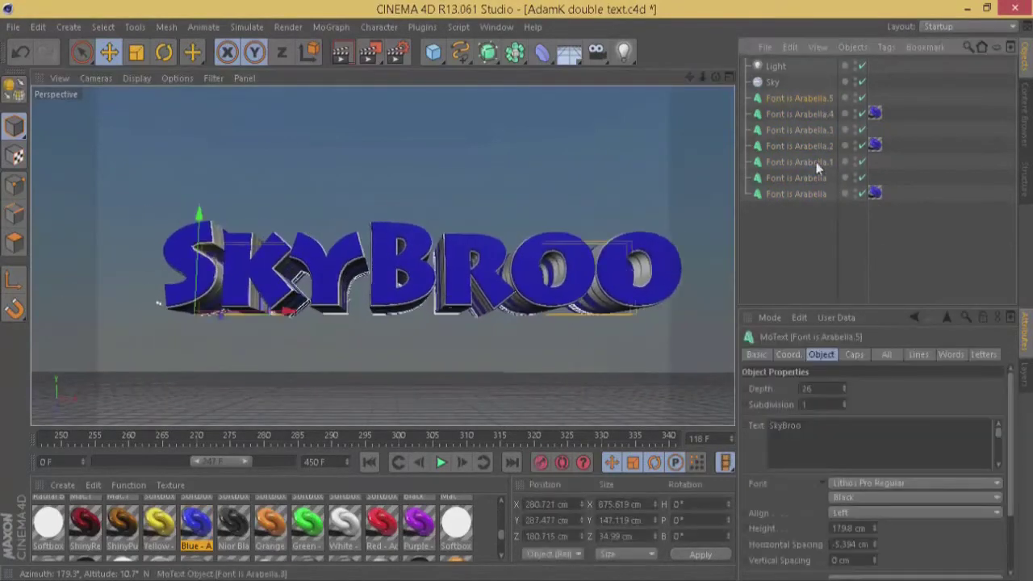
left_click(799, 194, "shift")
left_click_drag(843, 391, 843, 345)
left_click_drag(844, 404, 844, 397)
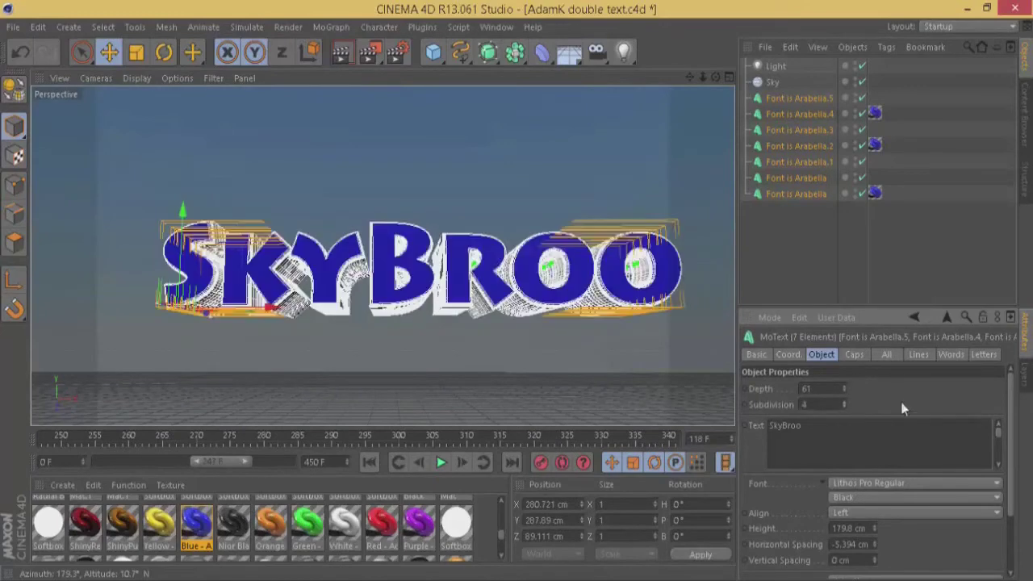
Frame the whole SkyBroo text from the front and set the render output file to Text in the Pictures folder
left_click(847, 255)
scroll(649, 199, "up", 2)
left_click_drag(690, 78, 718, 81)
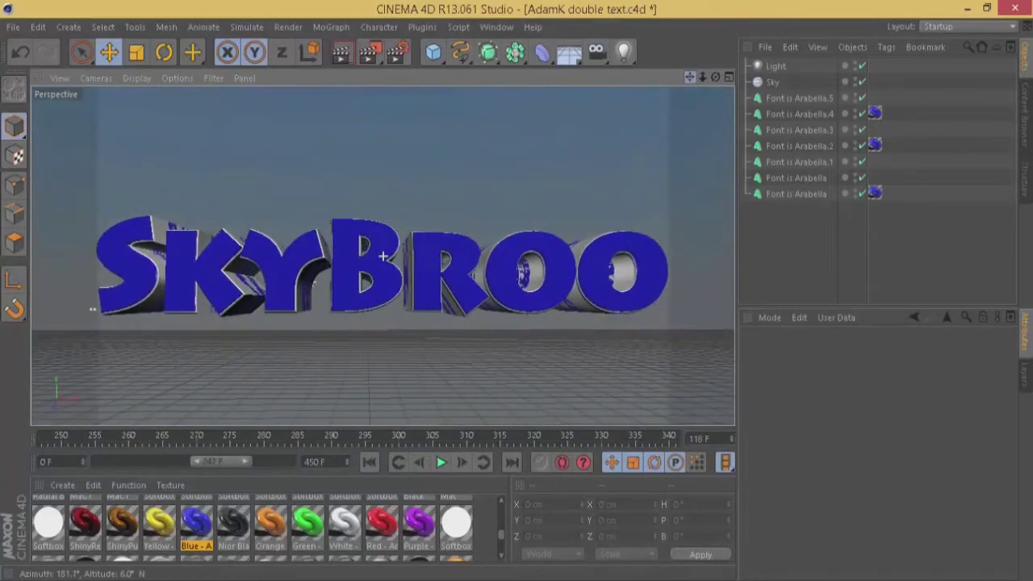
left_click(397, 53)
left_click(684, 99)
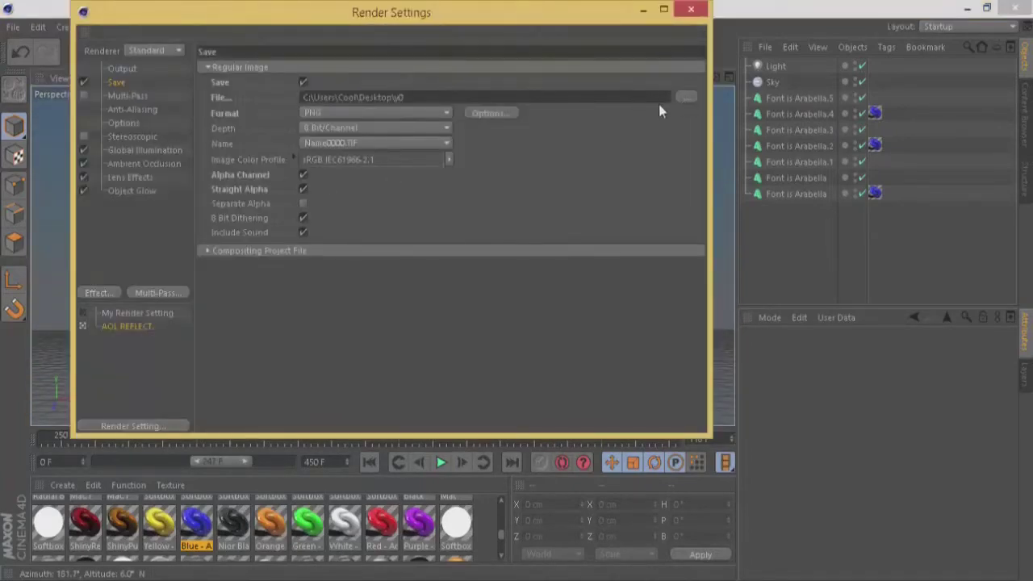
type("tyg")
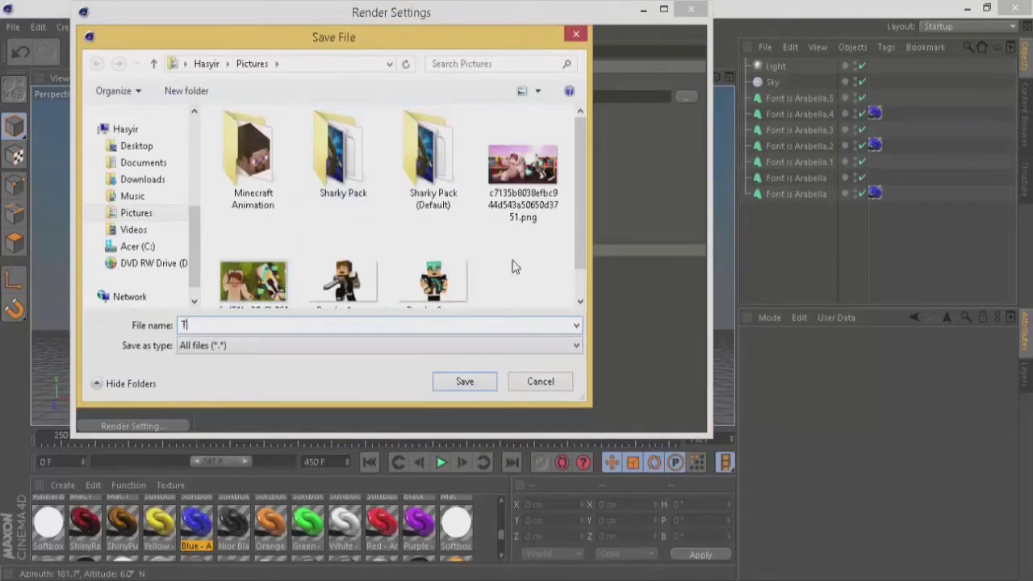
key("Return")
left_click(691, 9)
Render the SkyBroo text to the Picture Viewer
left_click(380, 51)
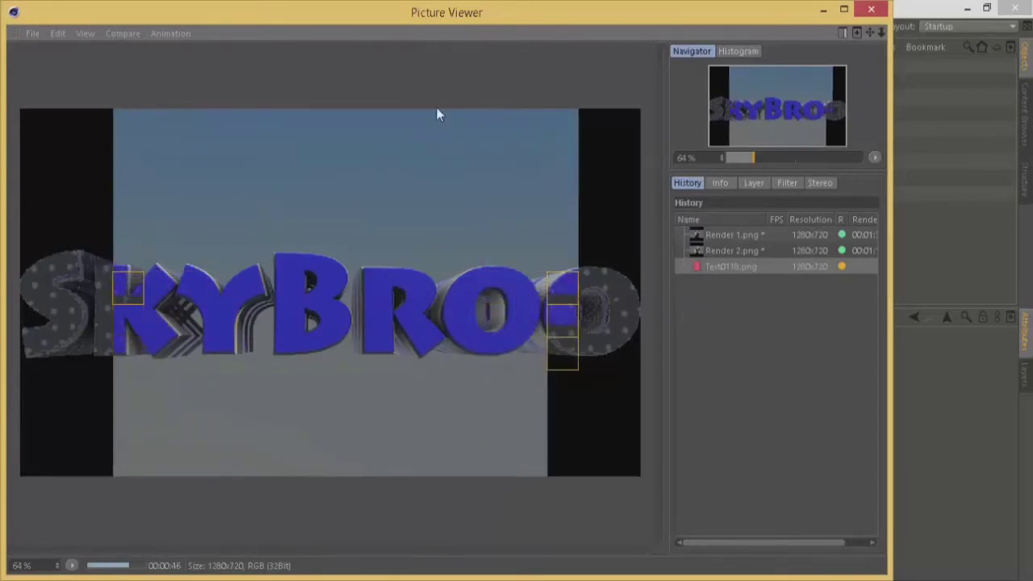
scroll(216, 235, "up", 1)
scroll(216, 234, "down", 2)
left_click(819, 412)
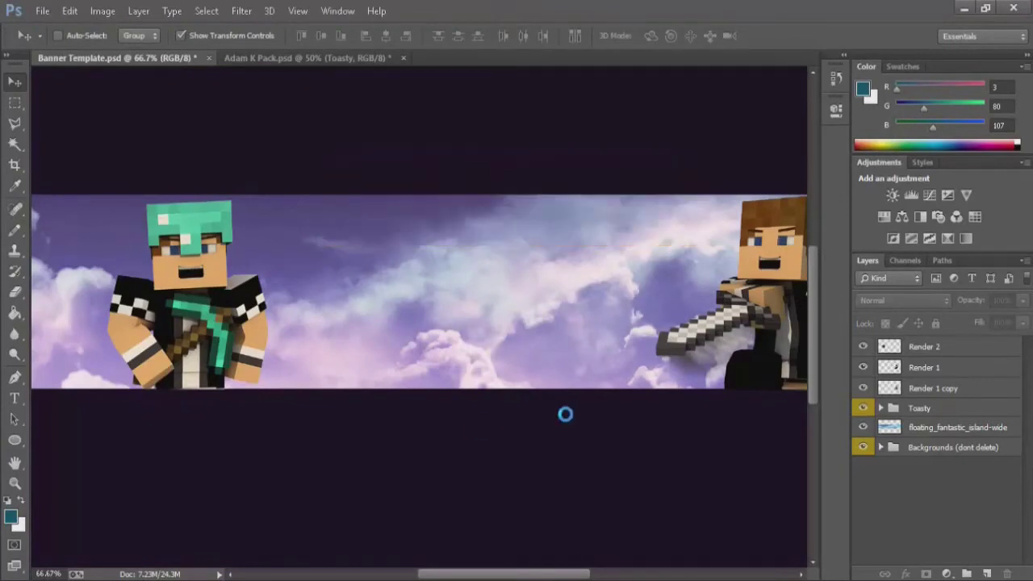
Scale the placed Text0118 render to about 77% width and 82% height, positioned between the characters along the strip's lower edge
left_click_drag(742, 111, 596, 198)
left_click_drag(535, 337, 659, 316)
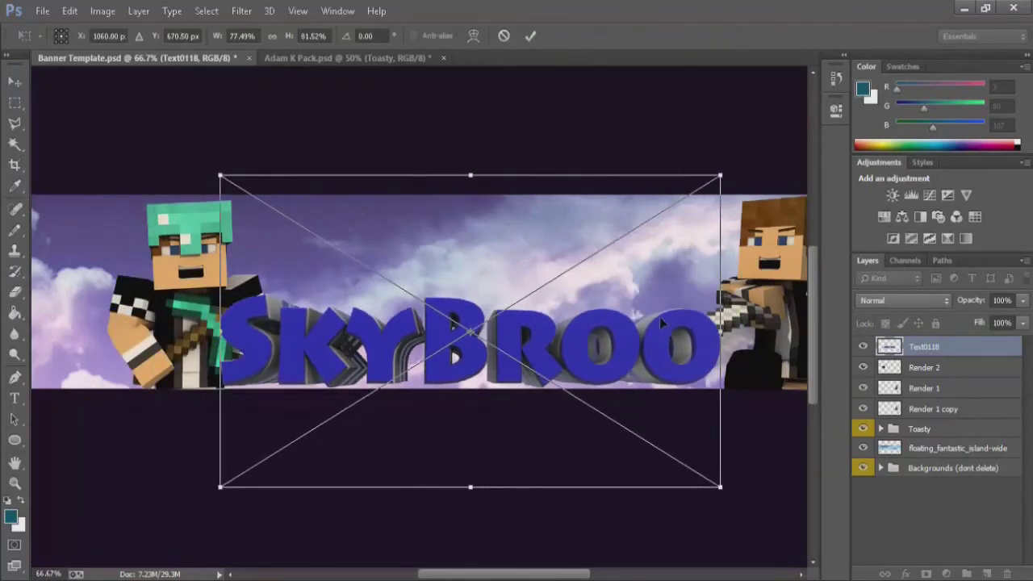
key("Return")
left_click(926, 515)
Move Render 2 slightly to the left so the helmeted character clears the SkyBroo text
key("ctrl+minus")
key("ctrl+minus")
key("ctrl+minus")
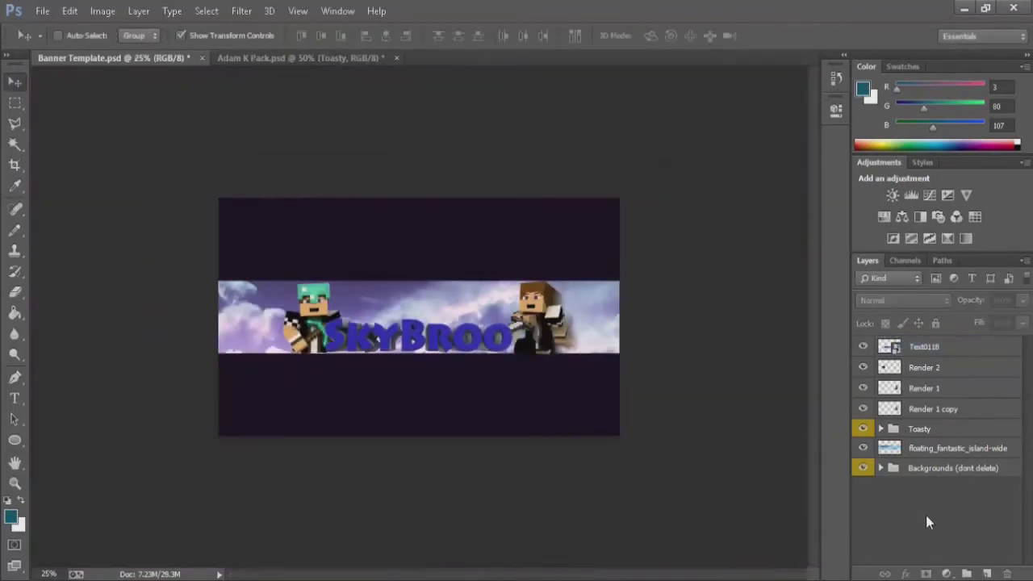
left_click(944, 374)
left_click_drag(317, 303, 300, 304)
Merge Render 1 with Render 1 copy and shift the merged character slightly to the left
left_click(946, 392)
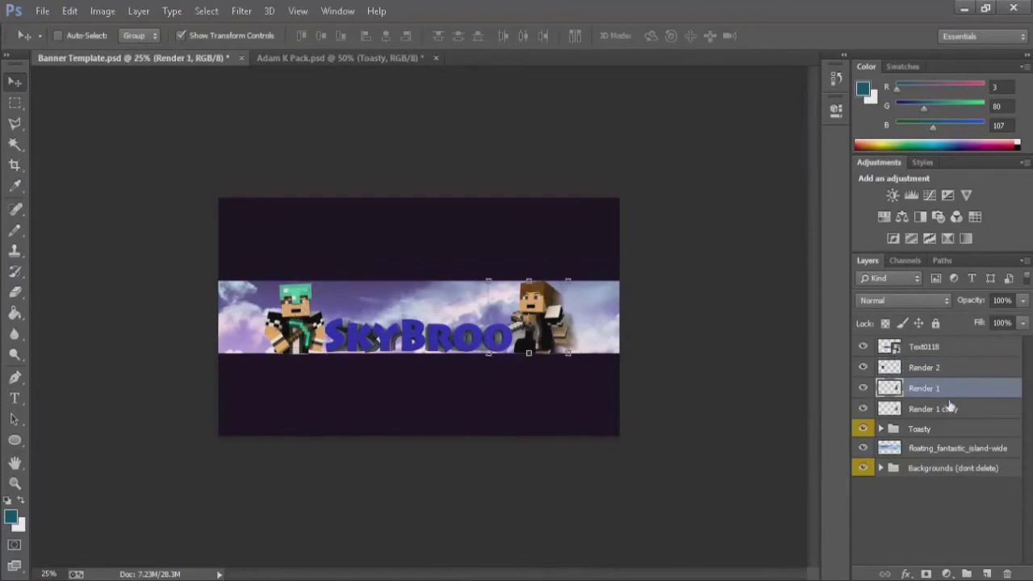
left_click(947, 406, "ctrl")
key("ctrl+e")
mouse_move(553, 305)
left_mouse_down()
mouse_move(569, 307)
mouse_move(548, 305)
left_mouse_up()
Hide the Text0118 layer, outline Render 1's sword with the Polygonal Lasso, and separate it onto its own layer
left_click(863, 348)
key("ctrl+plus")
key("ctrl+plus")
key("ctrl+plus")
key("ctrl+plus")
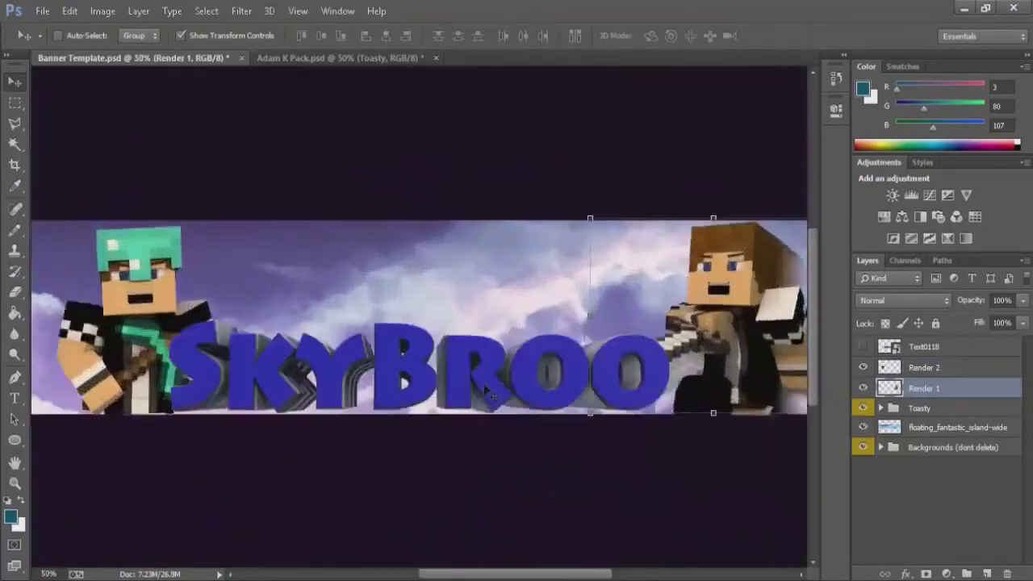
left_click_drag(509, 575, 561, 575)
left_click(19, 124)
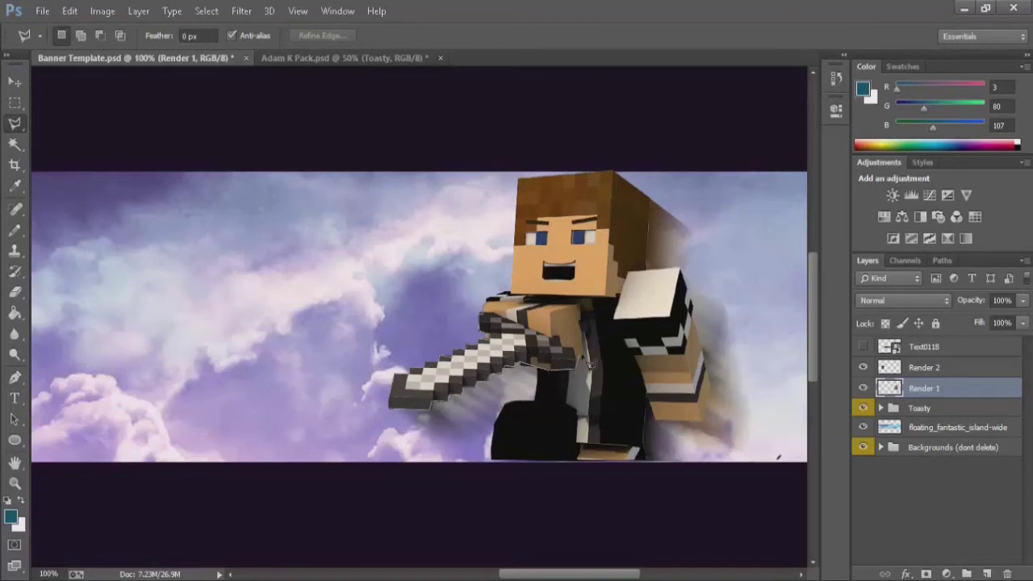
right_click(498, 310)
left_click(549, 372)
Show the Text0118 layer again and move the sword's Layer 3 above it
left_click(863, 346)
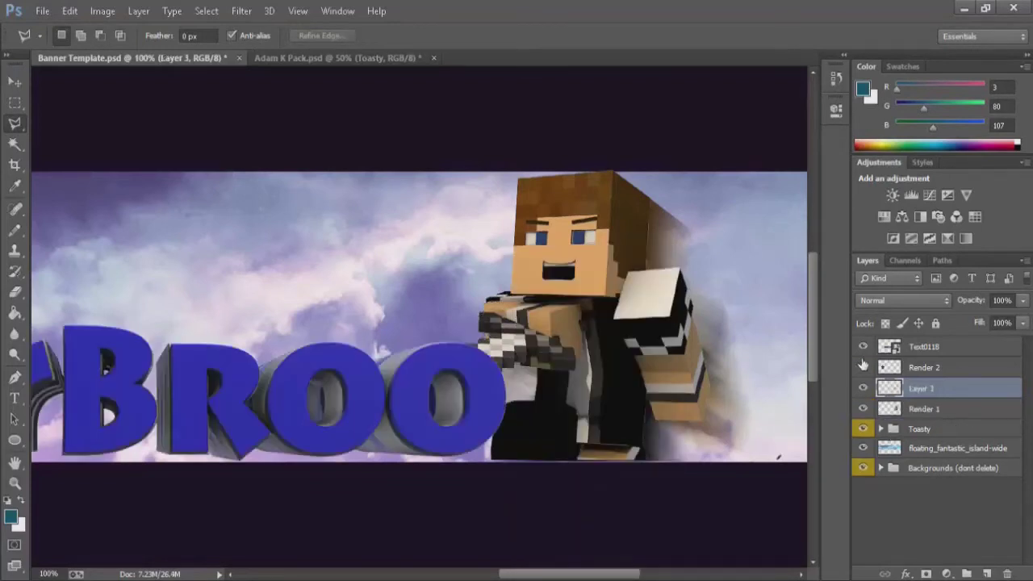
left_click(12, 84)
left_click_drag(949, 389, 955, 338)
left_click(963, 536)
Merge Layer 3 with Render 2 into a single layer above the Text0118 layer
left_click_drag(557, 574, 489, 567)
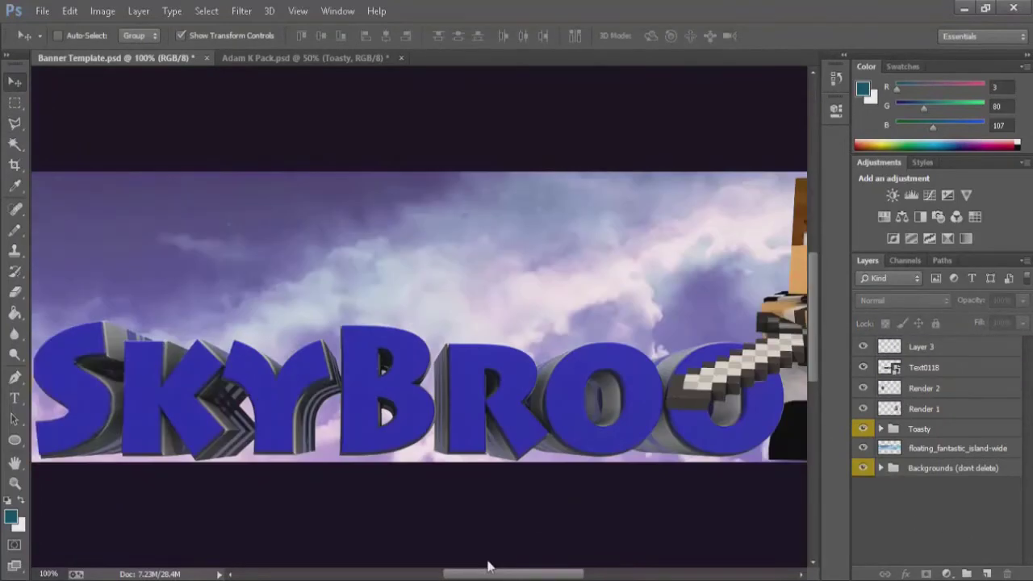
key("ctrl+minus")
key("ctrl+minus")
key("ctrl+minus")
left_click(954, 355)
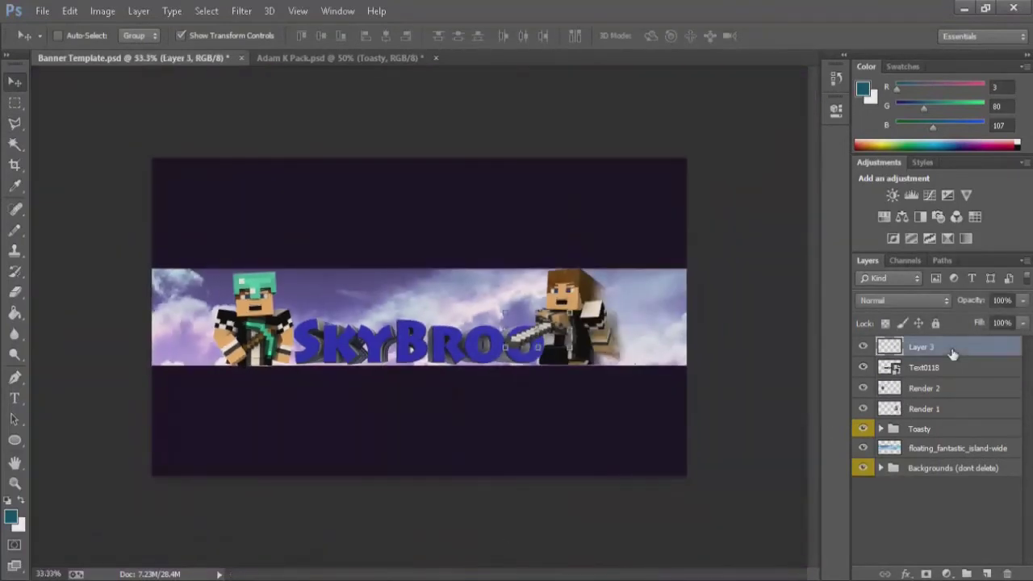
left_click(955, 370, "ctrl")
left_click(955, 375, "ctrl")
left_click(955, 393, "ctrl")
key("ctrl+e")
left_click(940, 525)
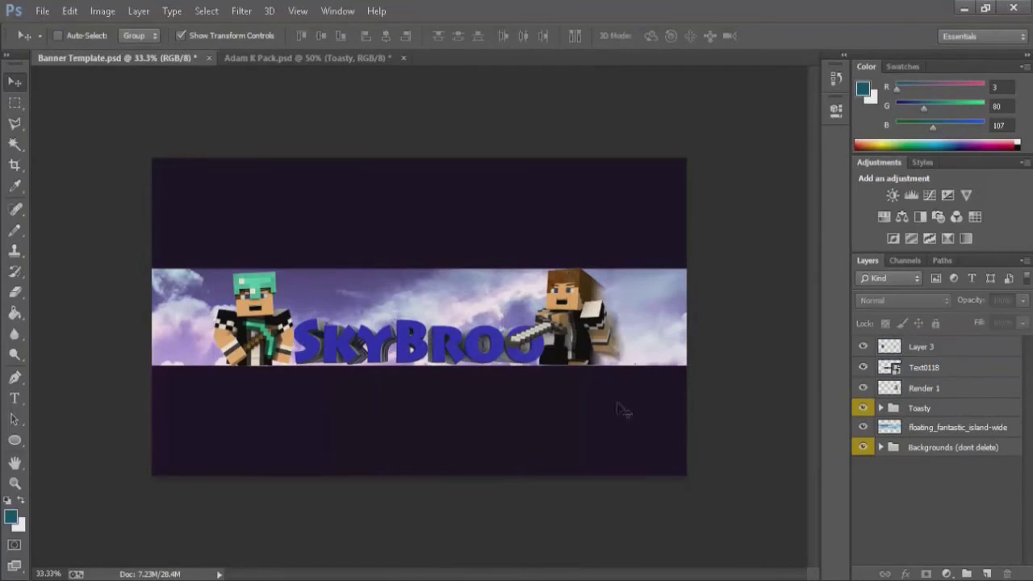
Try to shift the merged Layer 3 character slightly to the right
left_click(937, 389)
left_click(940, 368)
left_click(940, 348)
left_click_drag(242, 289, 272, 290)
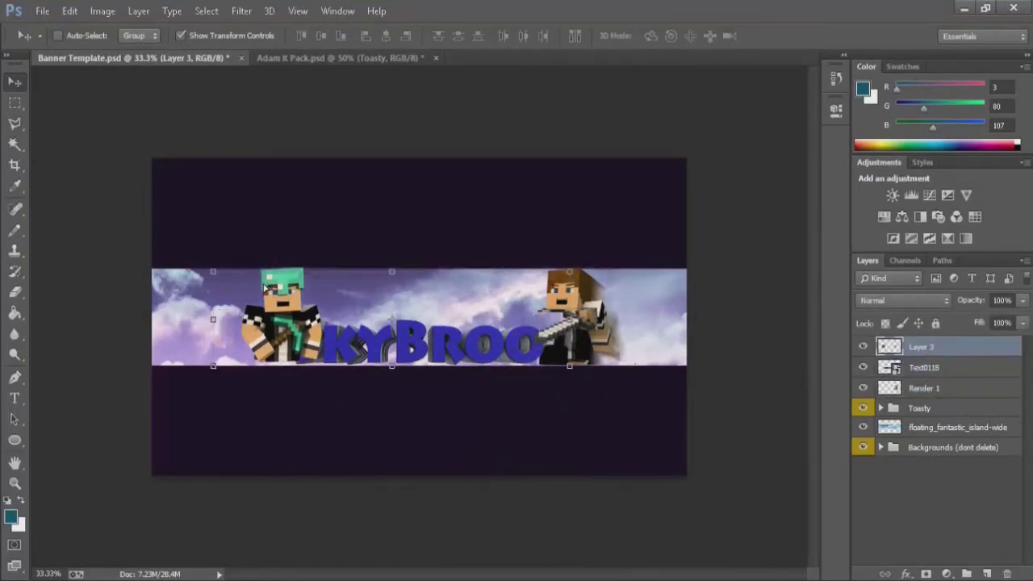
Undo the merge of the sword's Layer 3 with Render 2 and merge Layer 3 with Render 1 instead
key("ctrl+alt+z")
key("ctrl+alt+z")
key("ctrl+alt+z")
left_click_drag(930, 386, 929, 337)
left_click(925, 504)
left_click(925, 411)
left_click(928, 353, "ctrl")
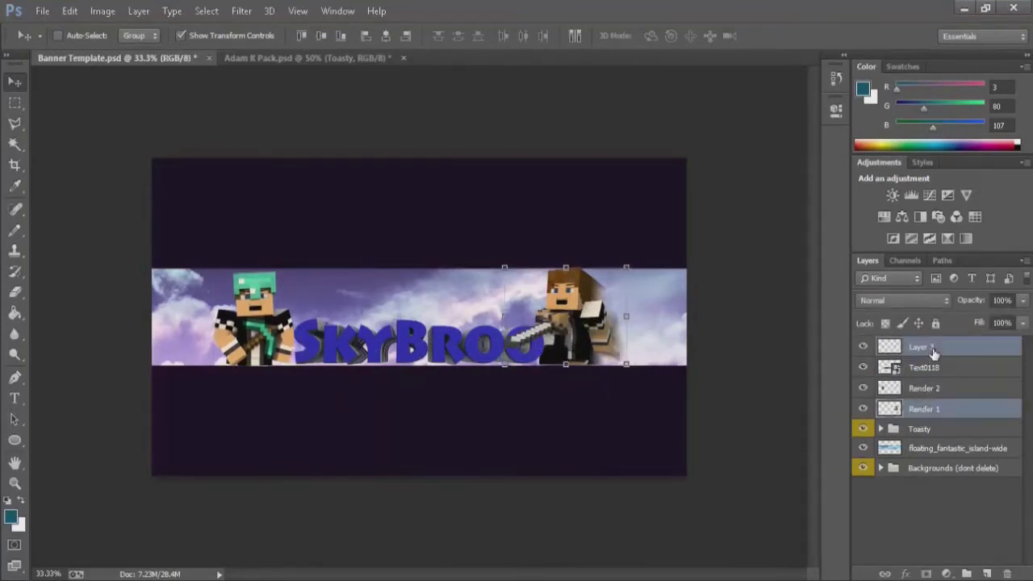
key("ctrl+e")
Shift the Render 2 character slightly to the right and the Text0118 title slightly to the left
left_click(934, 390)
mouse_move(271, 303)
left_mouse_down()
mouse_move(302, 303)
mouse_move(289, 305)
left_mouse_up()
left_click(929, 504)
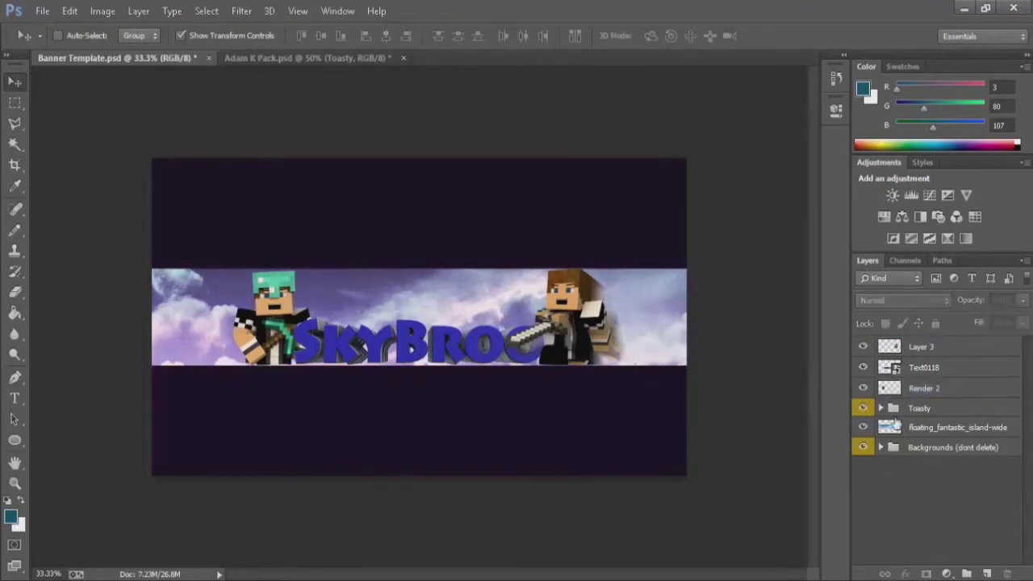
left_click(929, 389)
left_click(928, 368)
left_click_drag(464, 348, 456, 347)
Add a Drop Shadow effect to the Text0118 layer, using the copied colour as the shadow colour
right_click(924, 367)
left_click(646, 52)
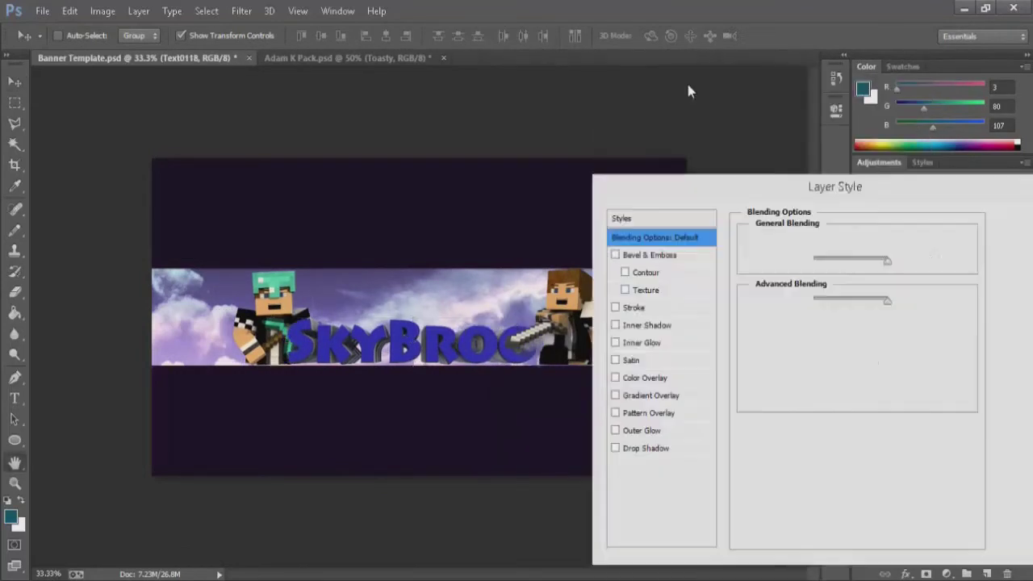
left_click(645, 448)
left_click(905, 241)
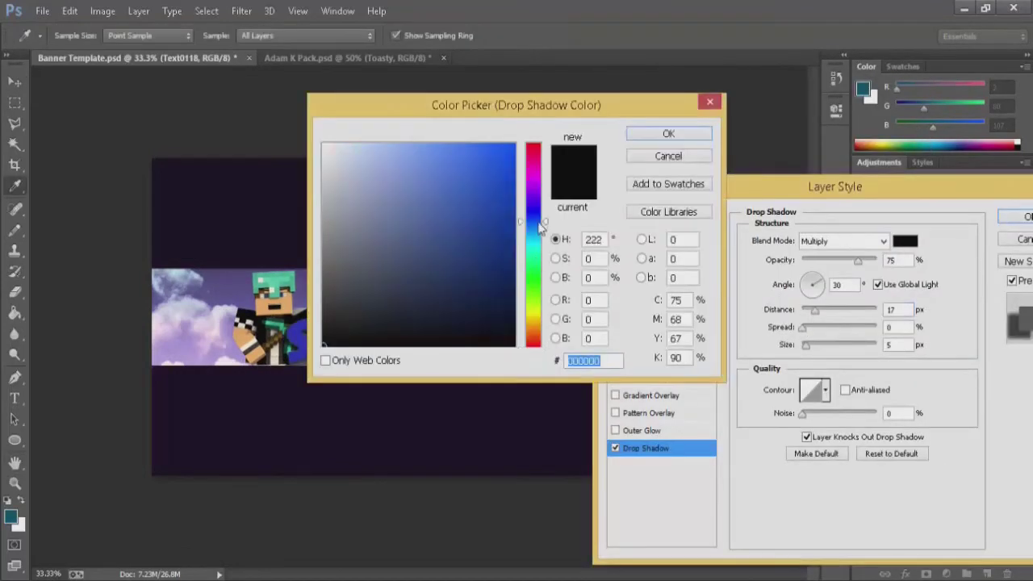
key("ctrl+v")
left_click(669, 132)
Add an Outer Glow to the title in the copied blue colour and increase its spread and size
left_click(642, 430)
left_click(782, 298)
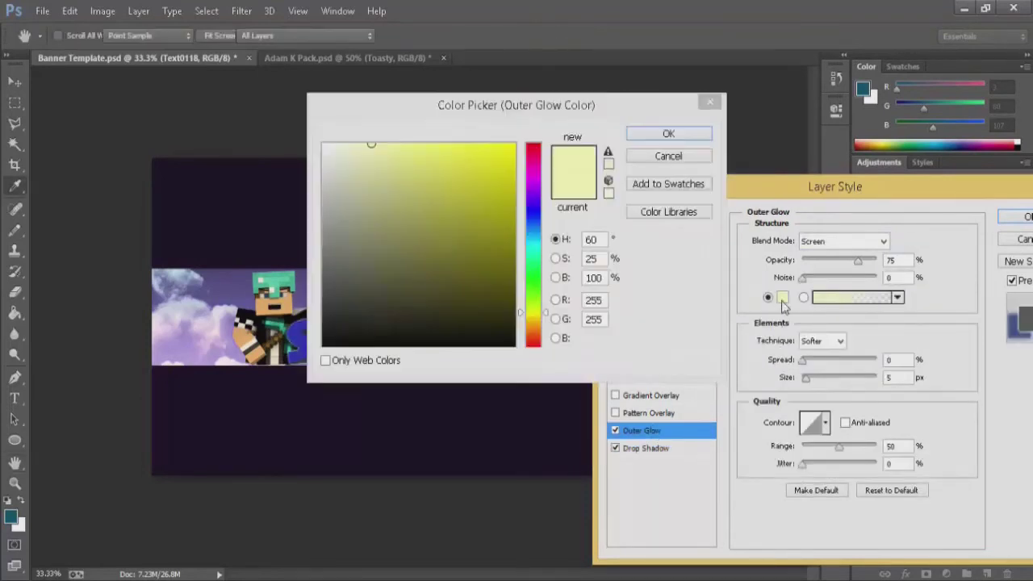
key("ctrl+v")
left_click(653, 132)
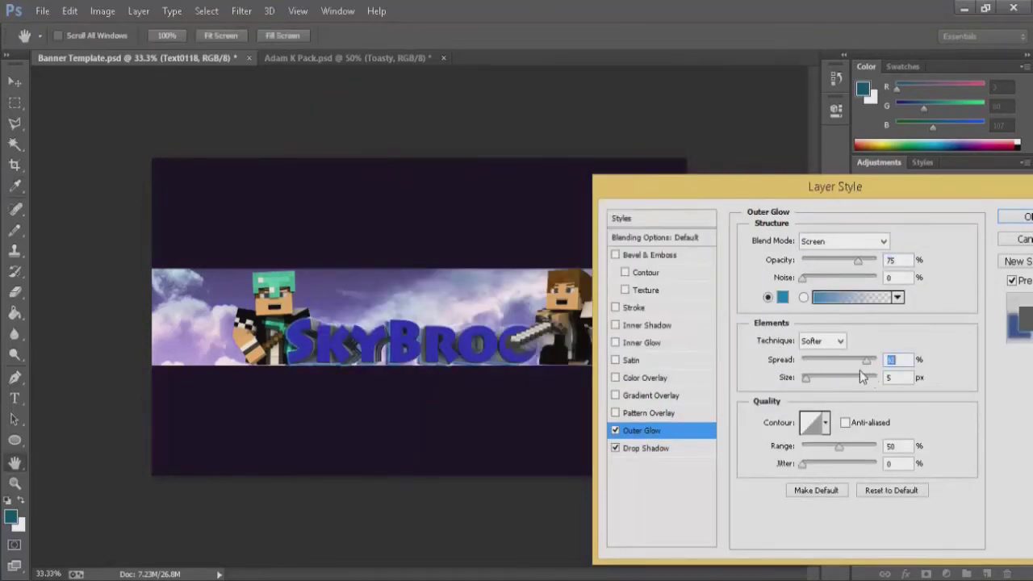
left_click_drag(830, 360, 824, 388)
Add a Gradient Overlay to the title with the Overlay blend mode
left_click(651, 396)
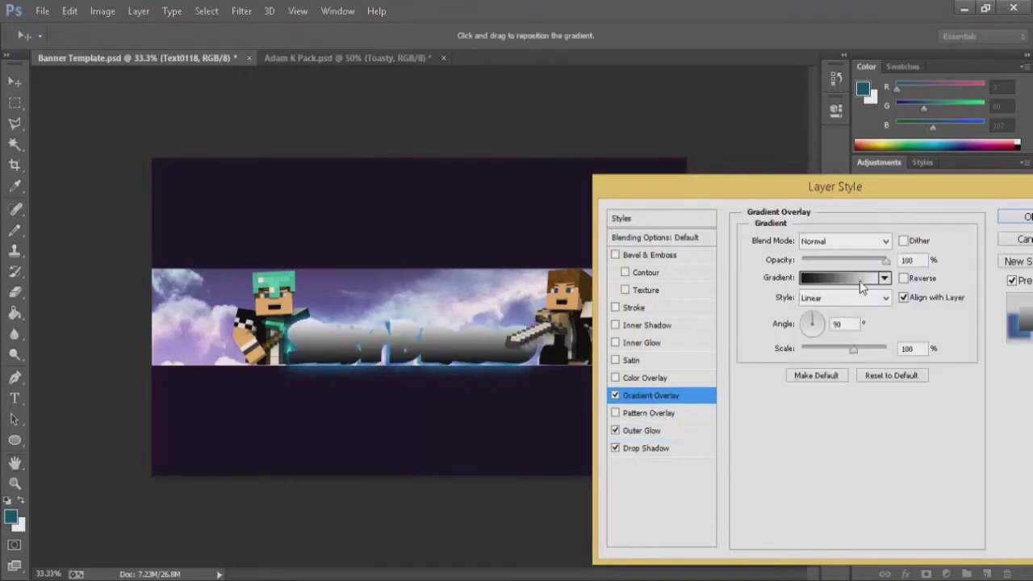
left_click(843, 241)
left_click(844, 203)
Add a dark blue Color Overlay to the title in Overlay mode at reduced opacity, and apply the layer style
left_click(645, 377)
left_click(904, 240)
key("ctrl+v")
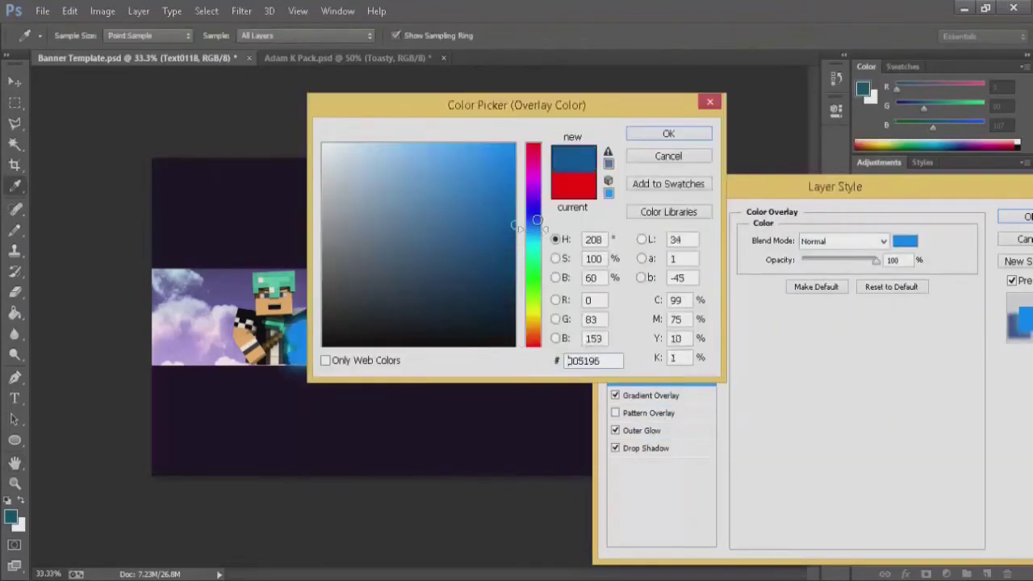
key("Return")
left_click(832, 242)
left_click(832, 210)
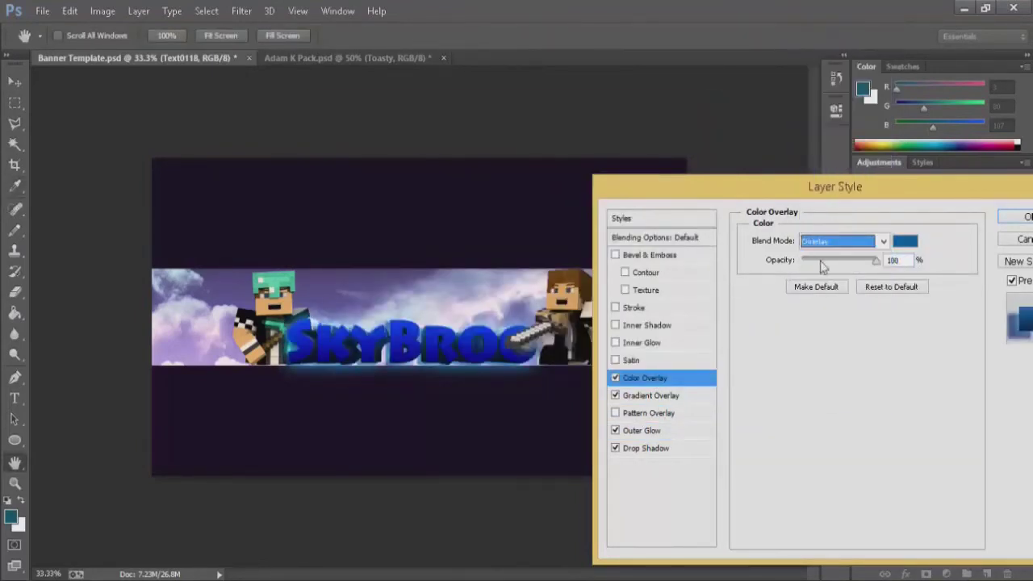
left_click_drag(827, 264, 831, 264)
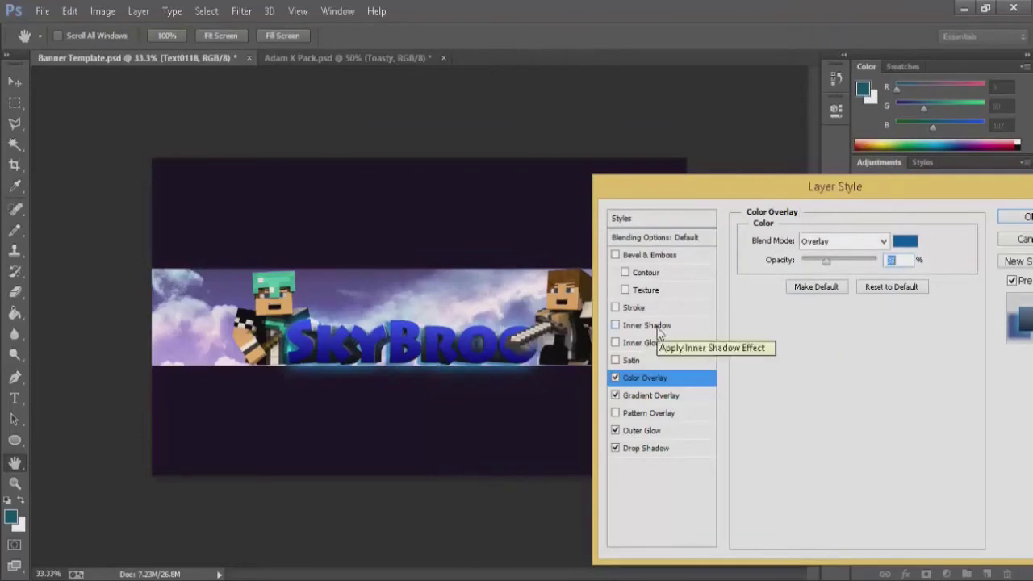
left_click(1028, 222)
left_click(1015, 365)
Add a black-to-white Gradient Overlay in Overlay mode to Layer 3
left_click(926, 349)
right_click(938, 353)
left_click(767, 88)
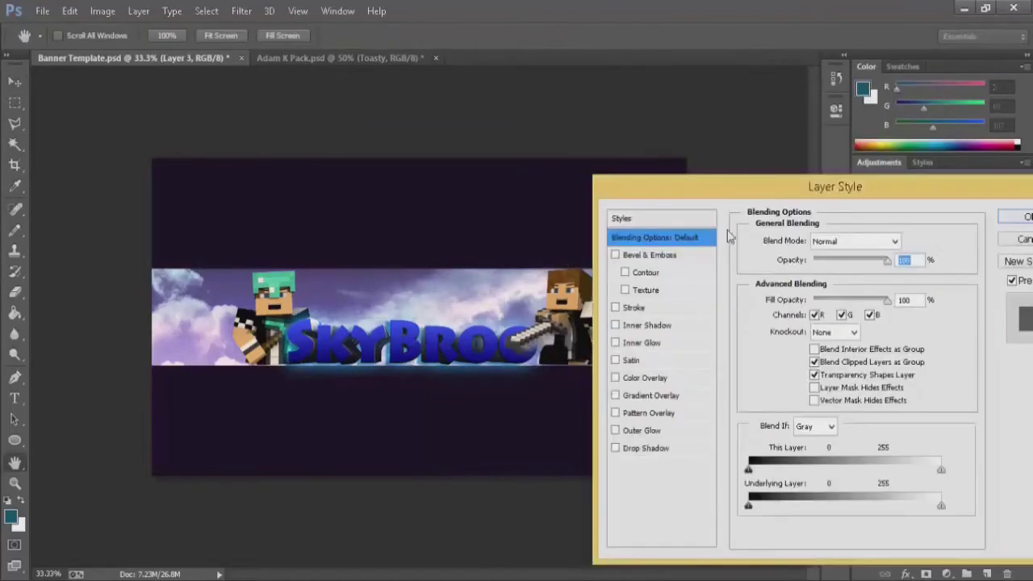
left_click(650, 394)
left_click(844, 240)
left_click(823, 198)
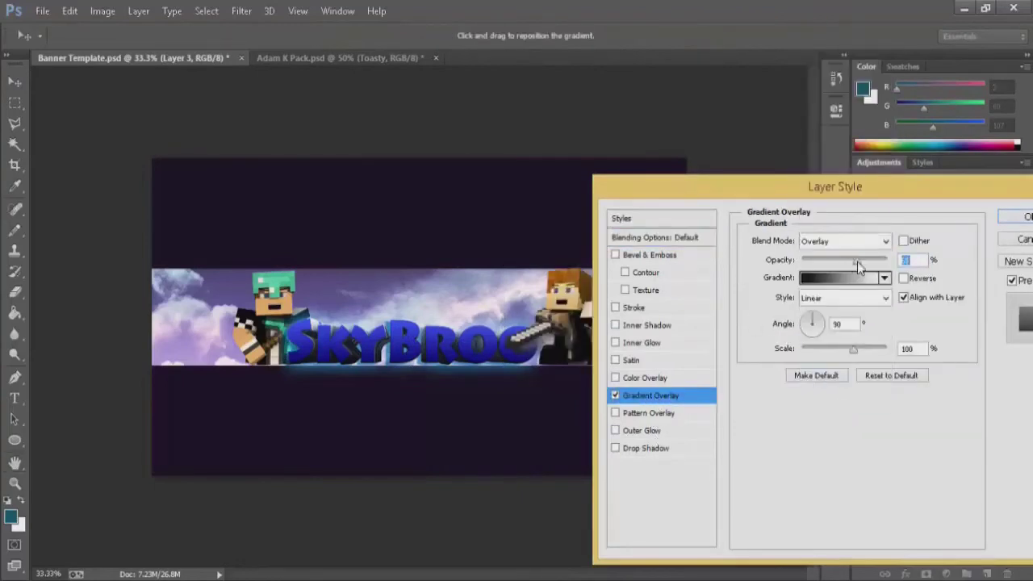
Give Layer 3 a 000000 Color Overlay in Overlay mode at reduced opacity, and apply the layer style
left_click(658, 381)
left_click(904, 242)
type("000000")
key("Return")
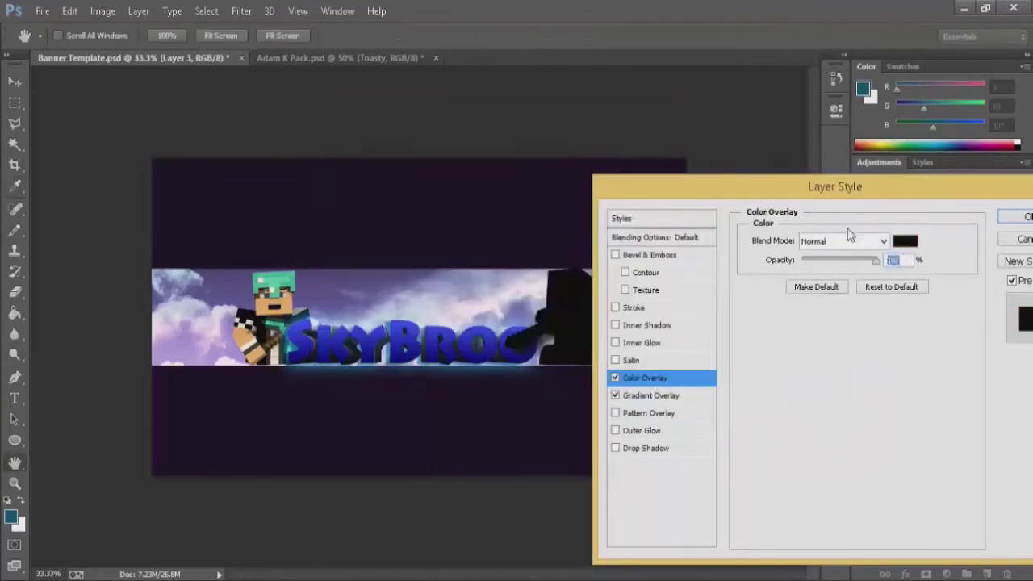
left_click(847, 240)
left_click(819, 198)
left_click_drag(805, 264, 822, 263)
left_click(1023, 219)
left_click(1017, 347)
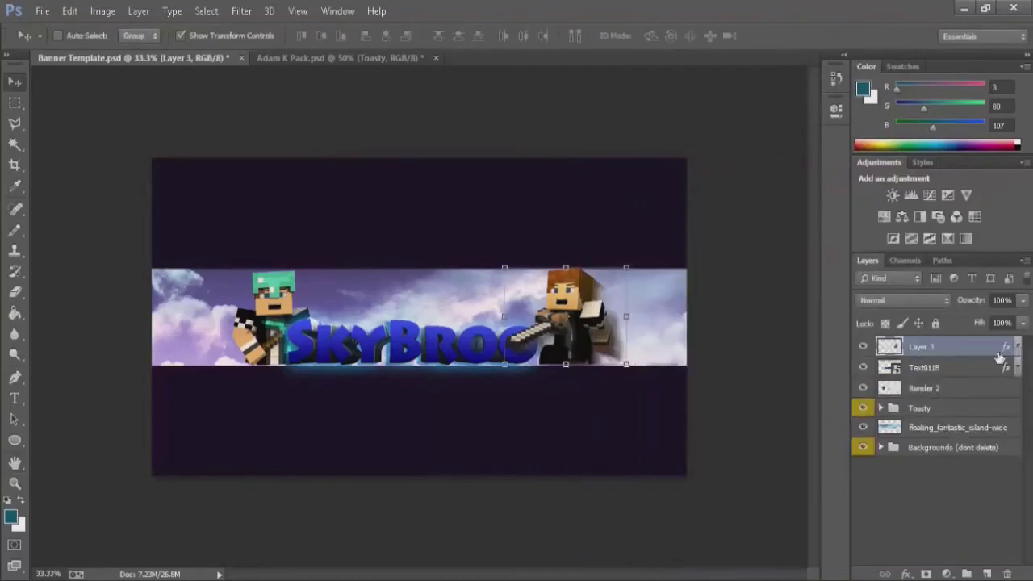
Add a black-to-white Gradient Overlay to Render 2 in Overlay mode at reduced opacity
right_click(966, 388)
left_click(759, 89)
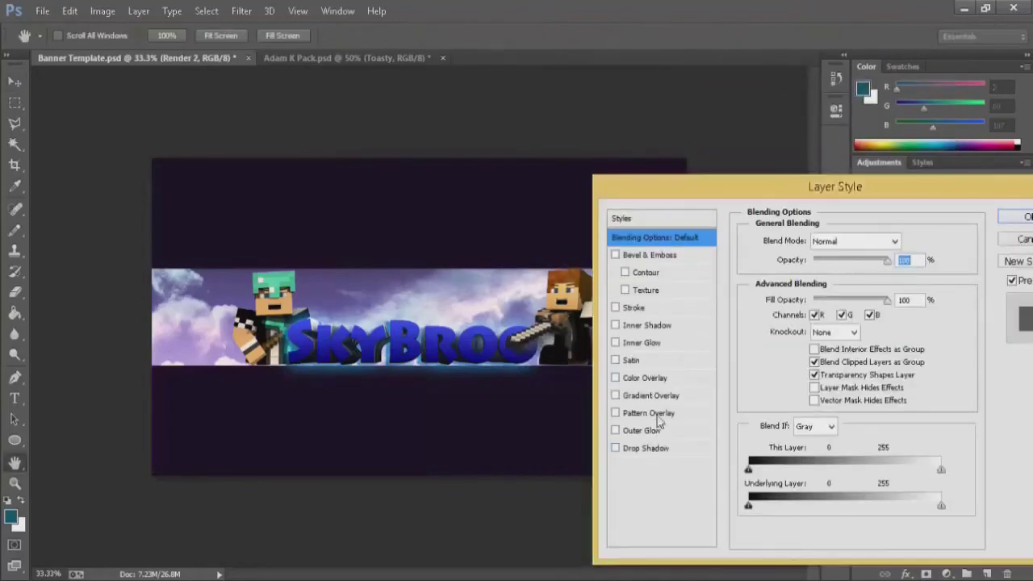
left_click(651, 396)
left_click(844, 240)
left_click(824, 195)
left_click(825, 261)
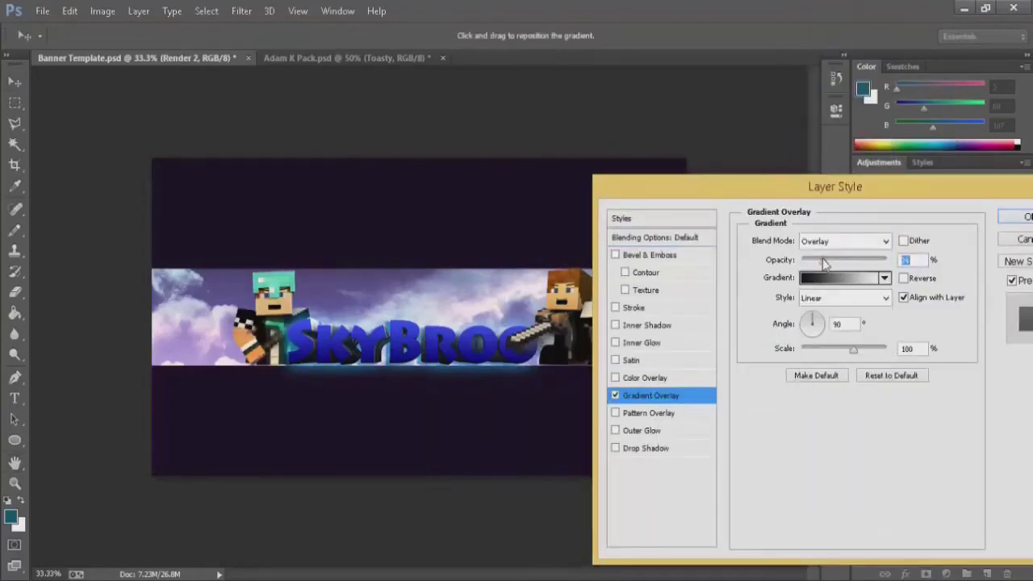
Give Render 2 a 000000 Color Overlay in Overlay mode at reduced opacity, and apply the layer style
left_click(642, 377)
left_click(905, 241)
left_click(501, 353)
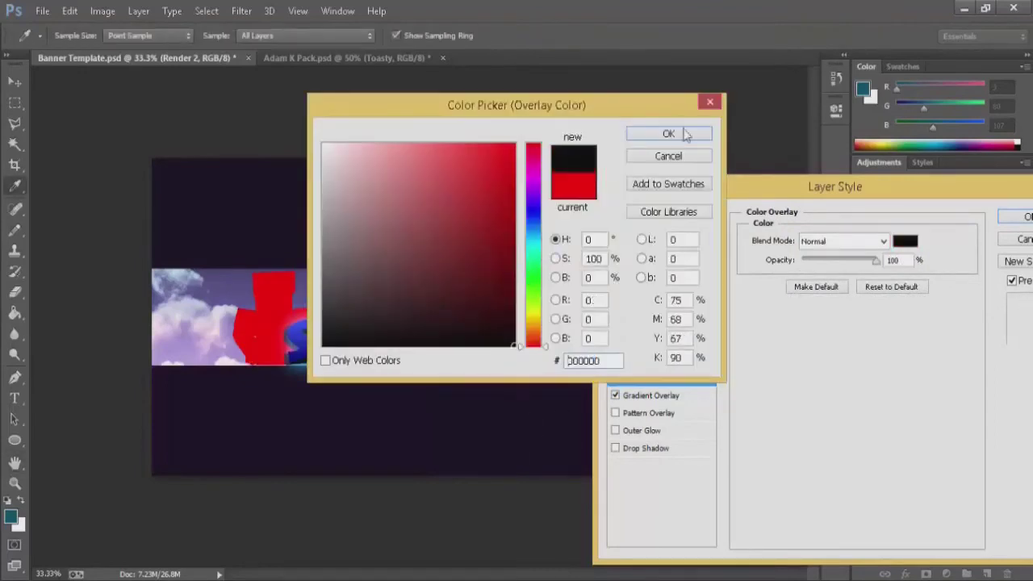
left_click(681, 133)
left_click(883, 241)
left_click(823, 195)
left_click(825, 261)
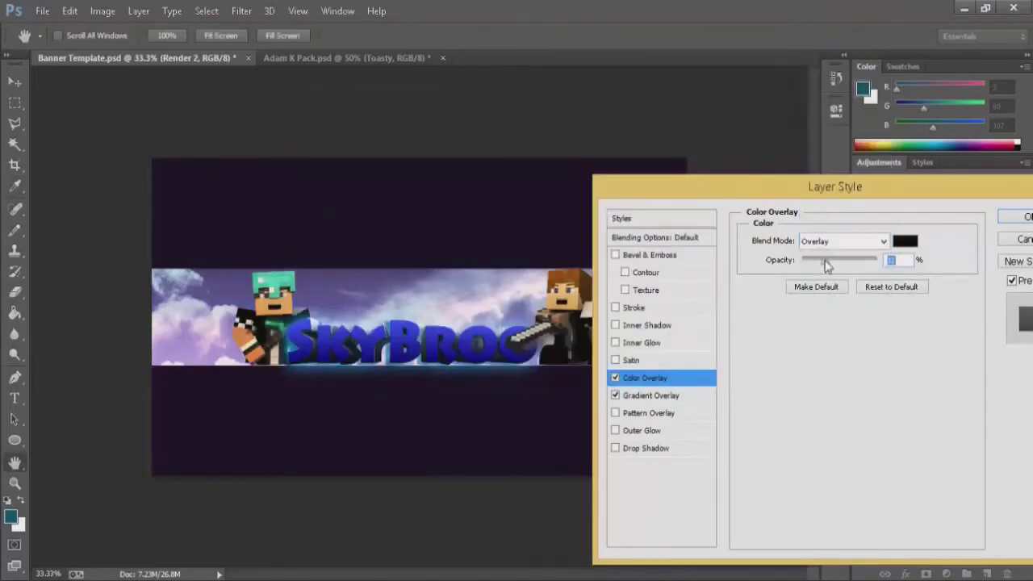
left_click(1022, 216)
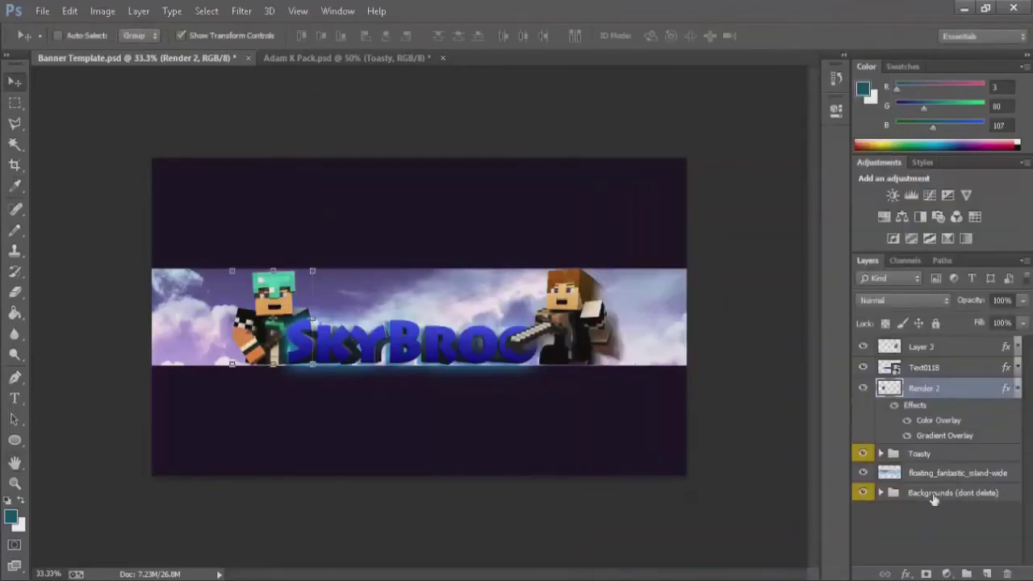
left_click(925, 507)
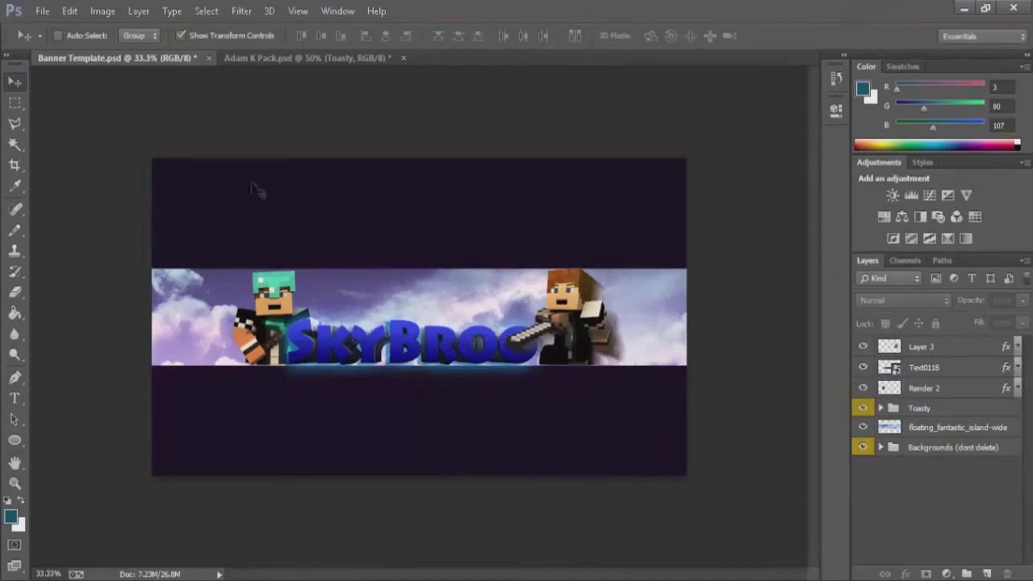
In Adam K Pack.psd, hide the Toasty colour correction and collapse the AdamK CC group
key("ctrl+Tab")
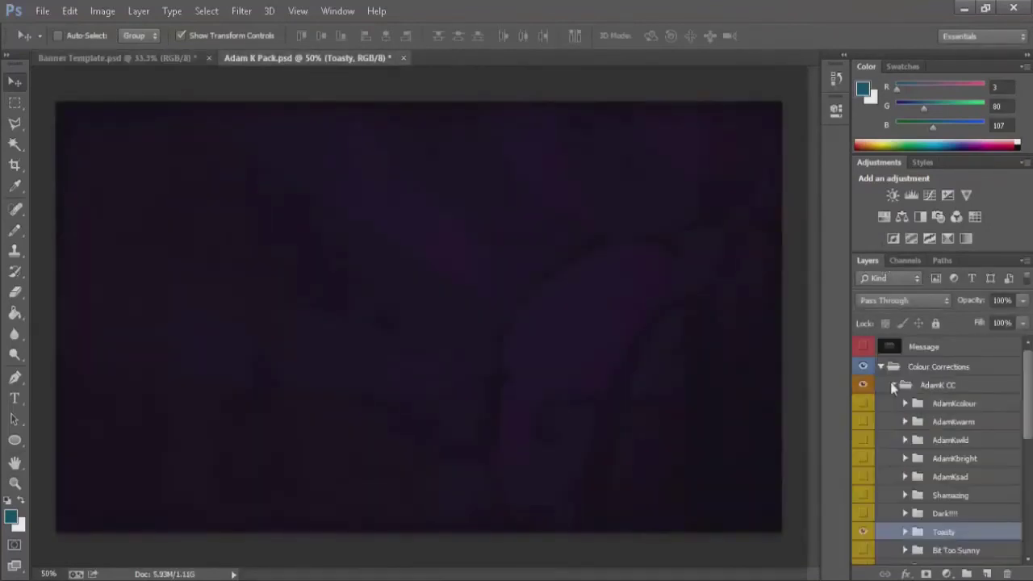
scroll(913, 394, "down", 5)
left_click(864, 427)
scroll(938, 449, "down", 6)
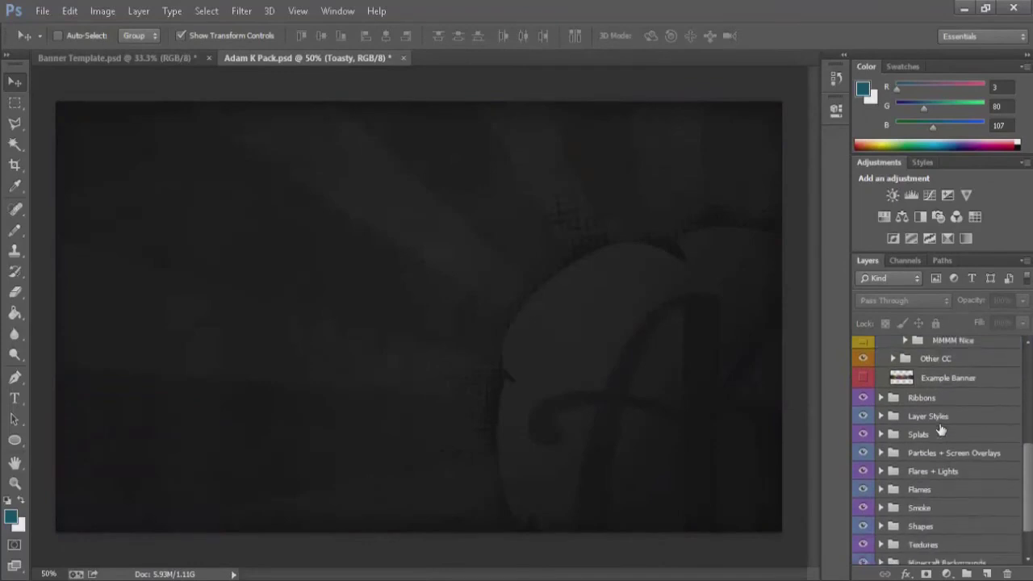
scroll(936, 428, "up", 8)
left_click(894, 393)
Look through the pack's Minecraft Backgrounds and Textures groups for effects to use on the banner
scroll(893, 393, "down", 8)
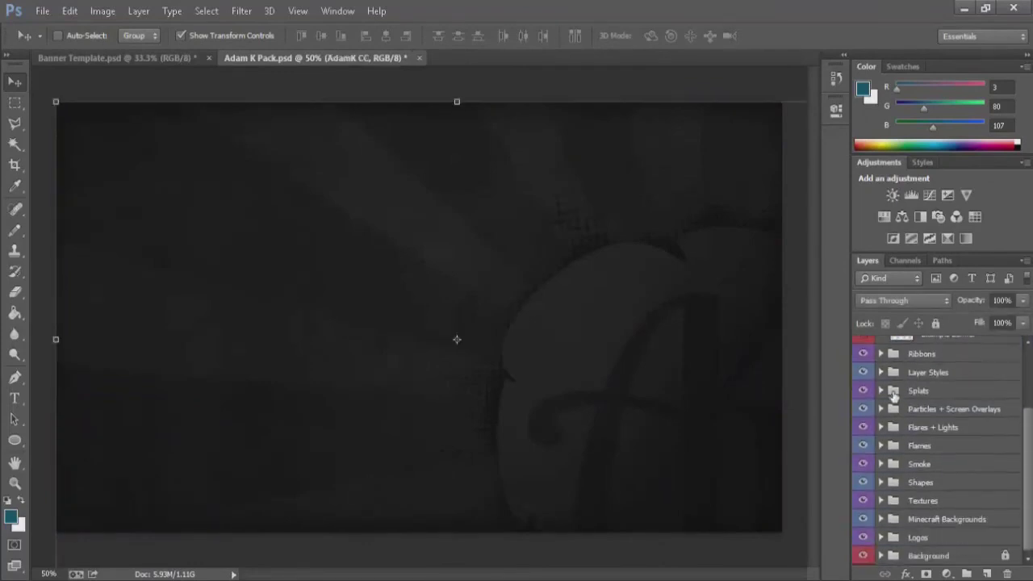
left_click(881, 520)
left_click(881, 520)
left_click(881, 501)
scroll(888, 490, "down", 3)
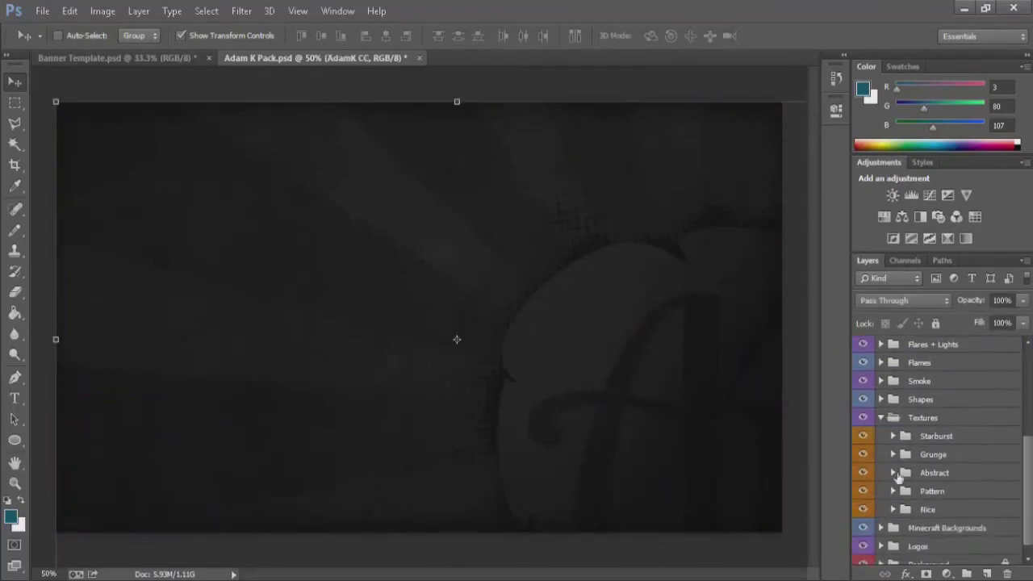
left_click(893, 436)
left_click(894, 437)
scroll(896, 484, "up", 3)
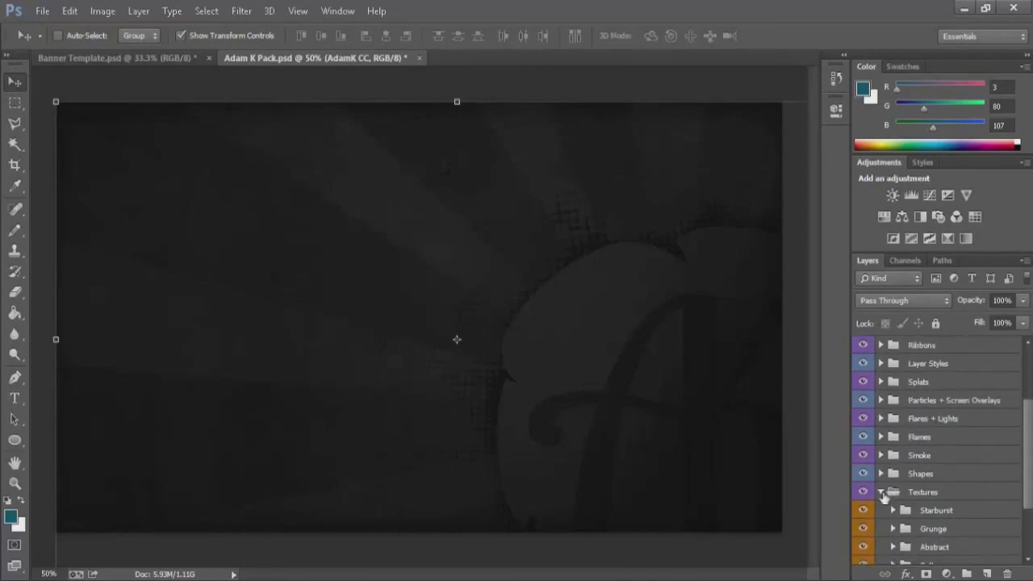
left_click(882, 488)
Expand the Screen Overlays group, preview Screen Overlay 1 and 2, and leave Screen Overlay 1 visible
left_click(881, 396)
left_click(893, 408)
scroll(888, 416, "down", 3)
left_click(864, 364)
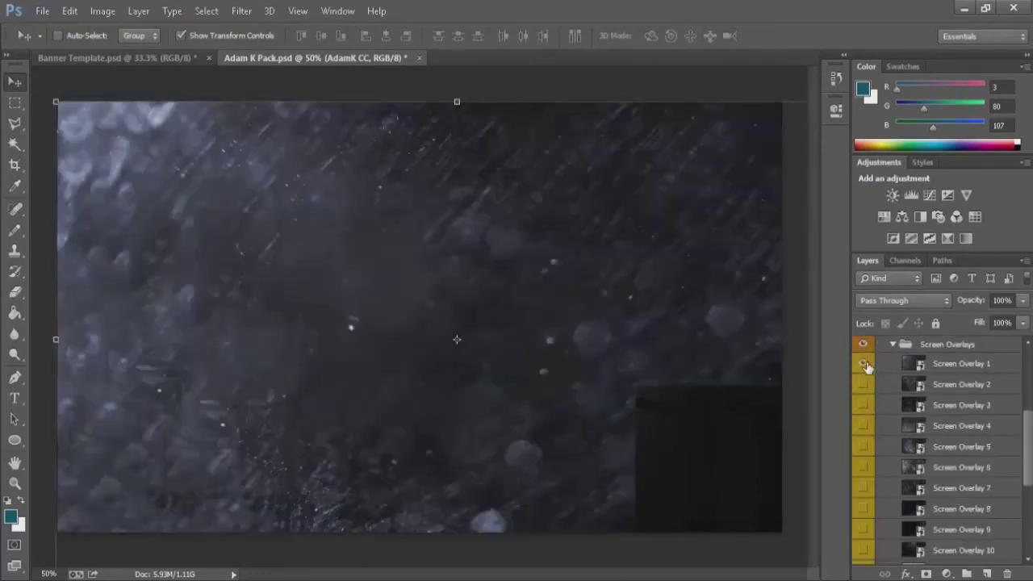
left_click(866, 365)
left_click(865, 385)
left_click(865, 386)
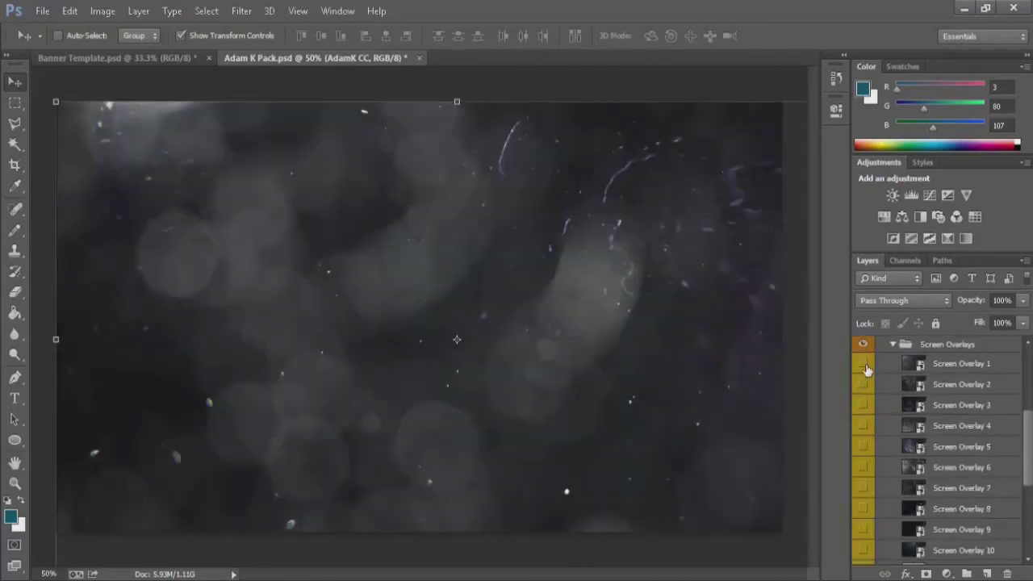
left_click(866, 367)
Duplicate the Screen Overlay 1 layer into Banner Template.psd
right_click(949, 368)
left_click(692, 106)
left_click(484, 237)
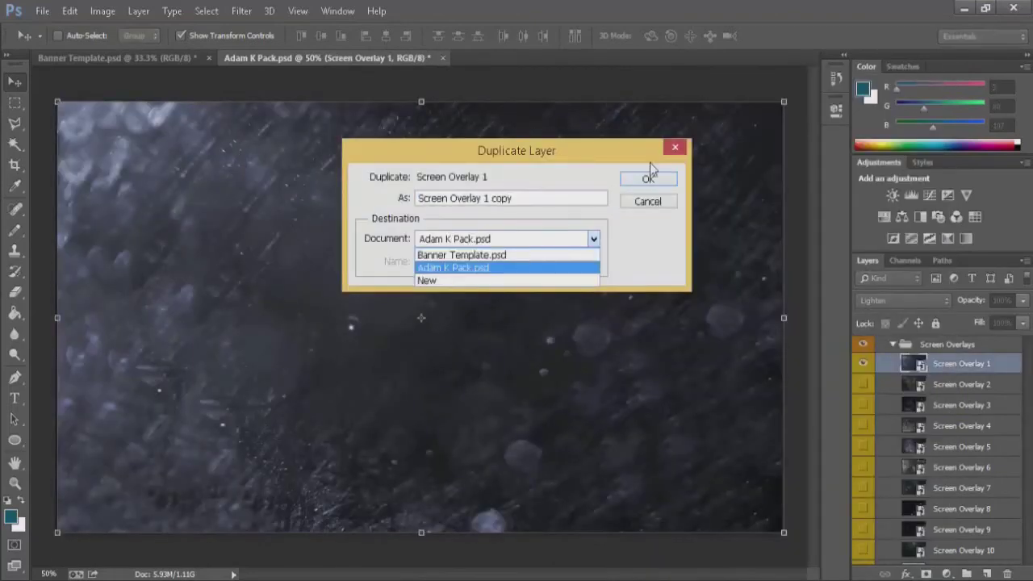
left_click(484, 253)
left_click(654, 178)
In Banner Template.psd, enlarge Screen Overlay 1 to cover the whole canvas and activate the Rectangular Marquee tool
left_click(126, 57)
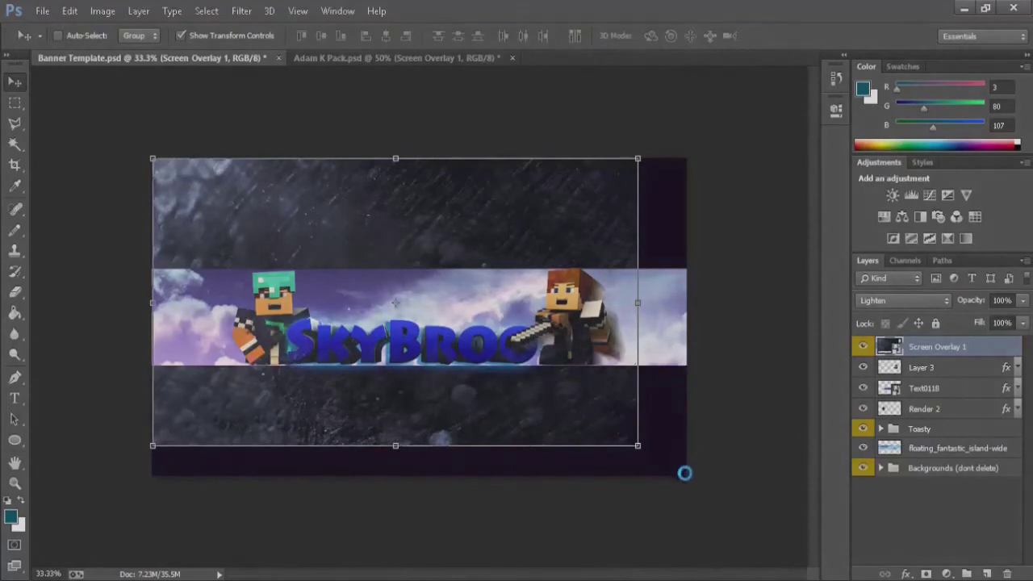
left_click_drag(684, 473, 686, 475)
key("Return")
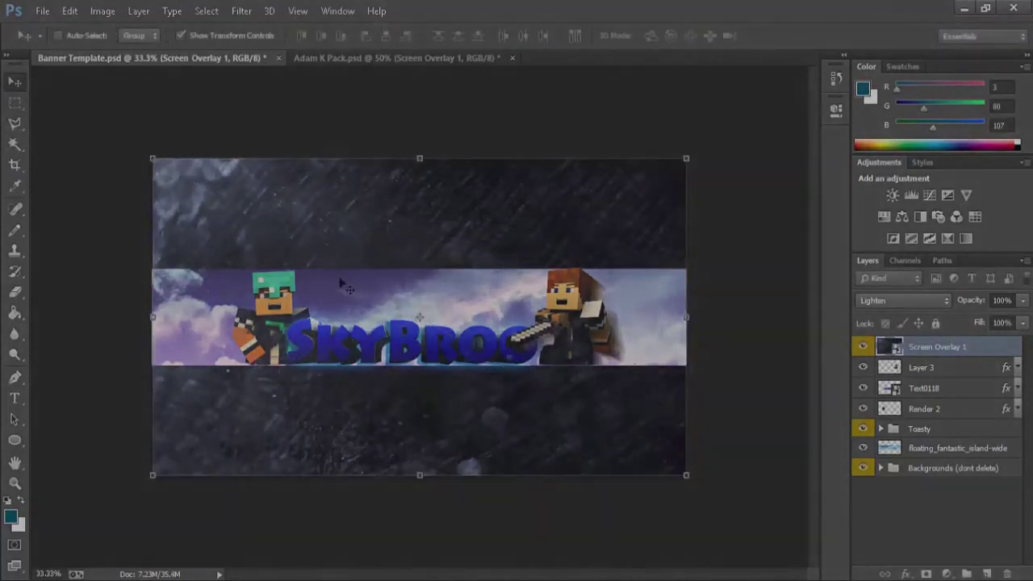
key("m")
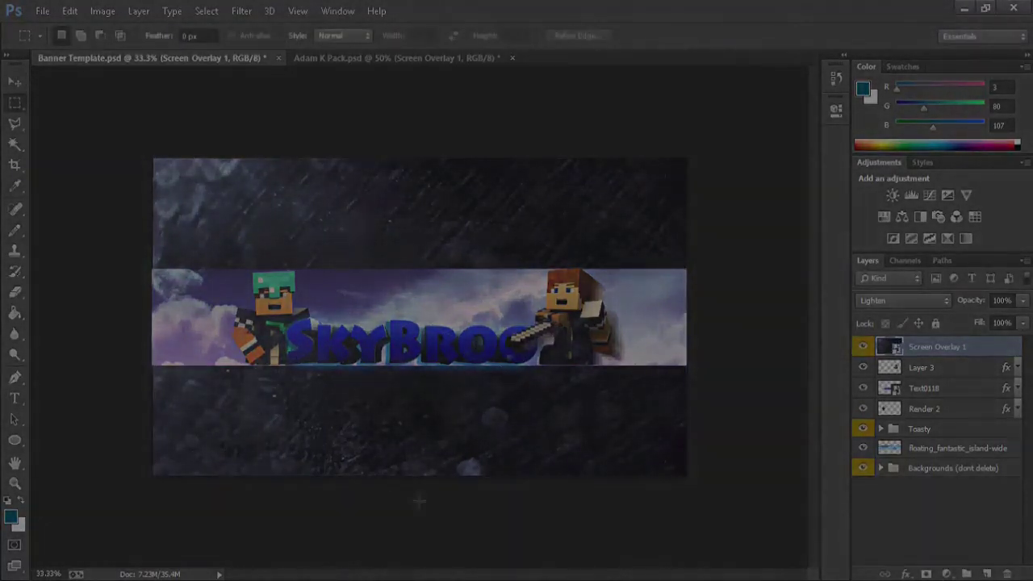